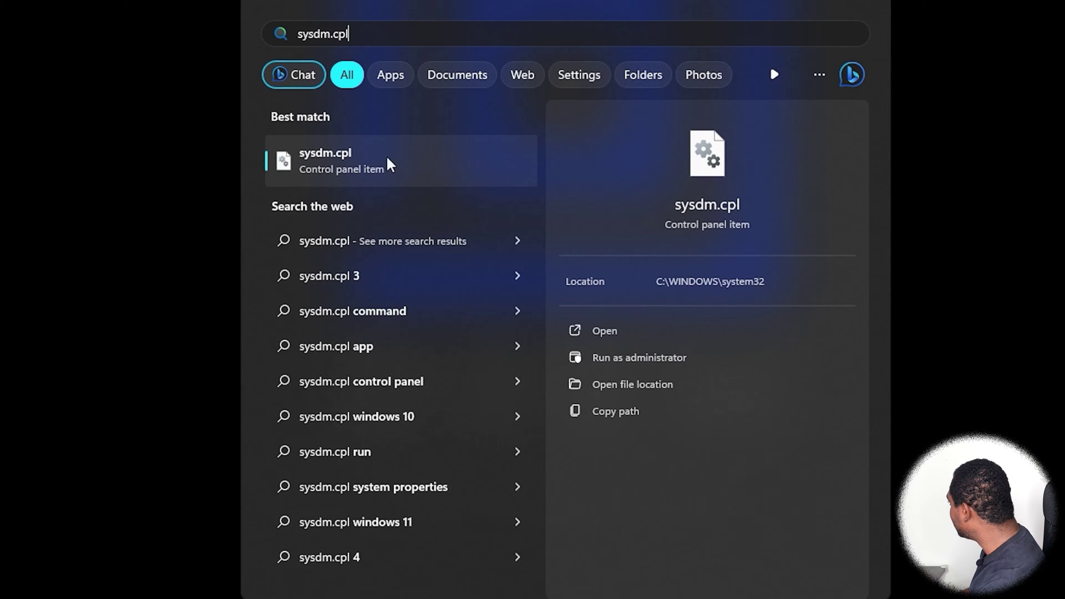
- Set visual effects to best performance, keeping only thumbnails and smooth screen-font edges, and apply
left_click(357, 159)
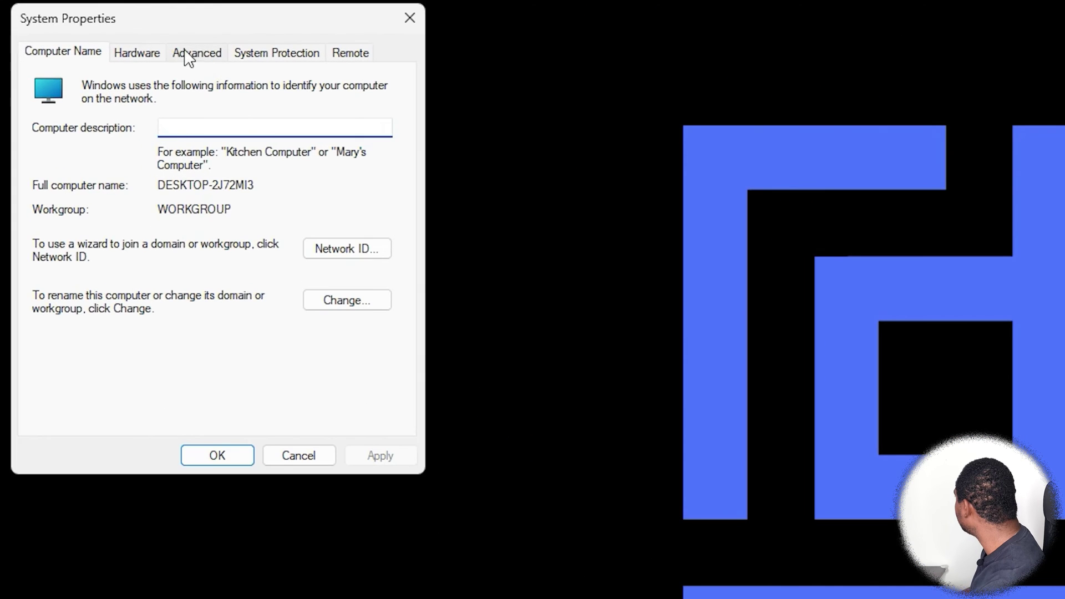
left_click(198, 54)
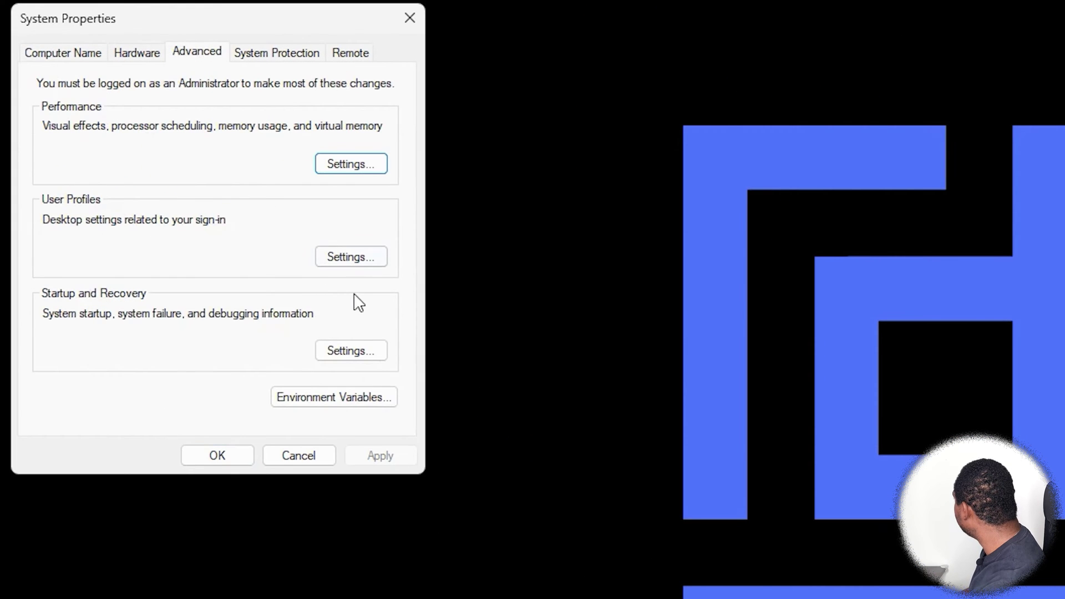
left_click(349, 165)
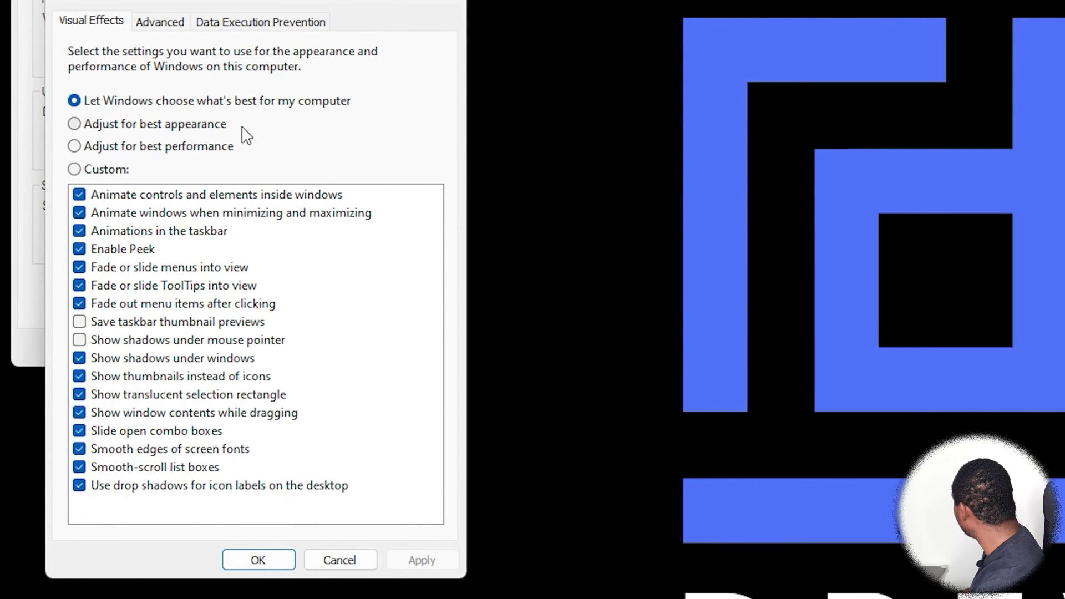
left_click(76, 147)
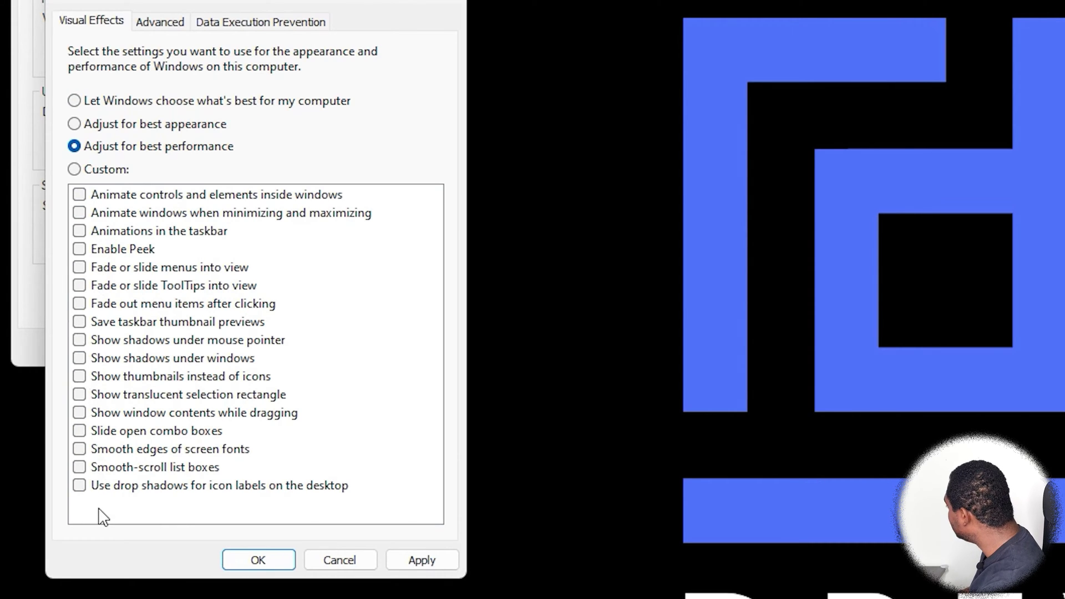
left_click(79, 376)
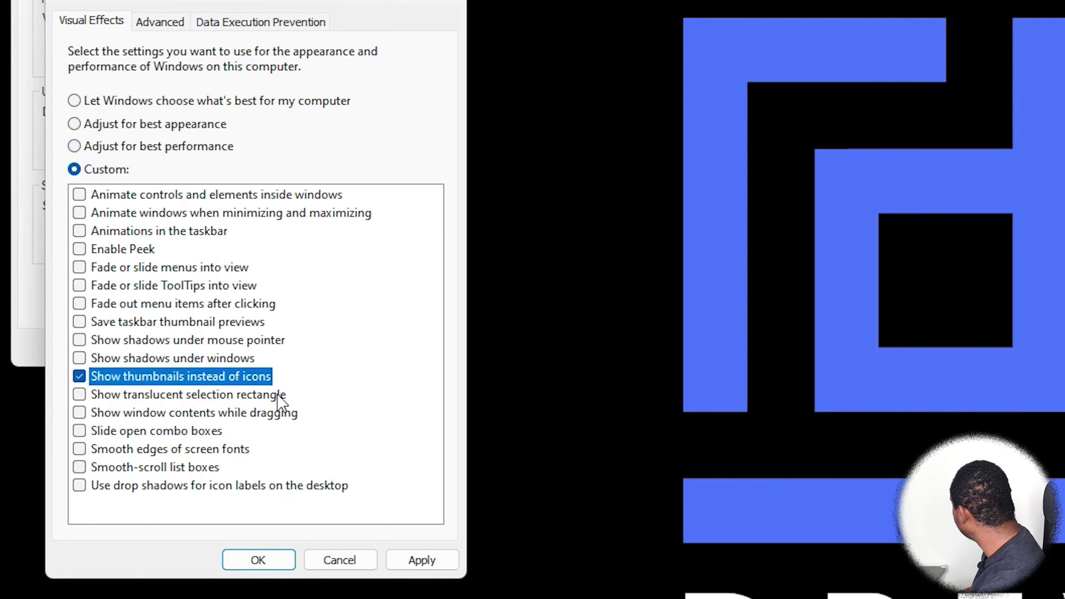
left_click(79, 450)
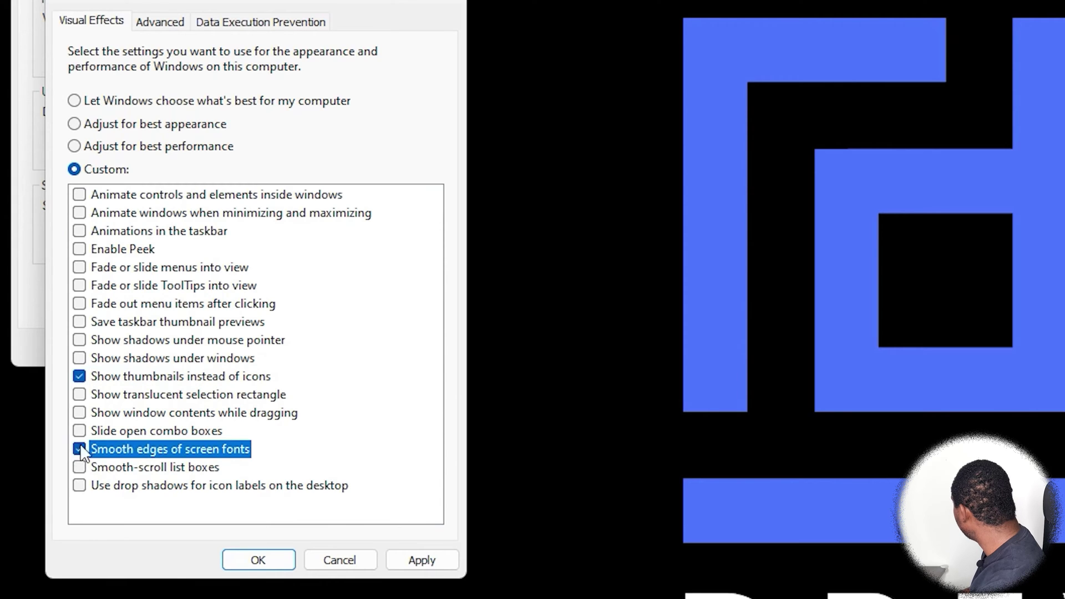
left_click(427, 561)
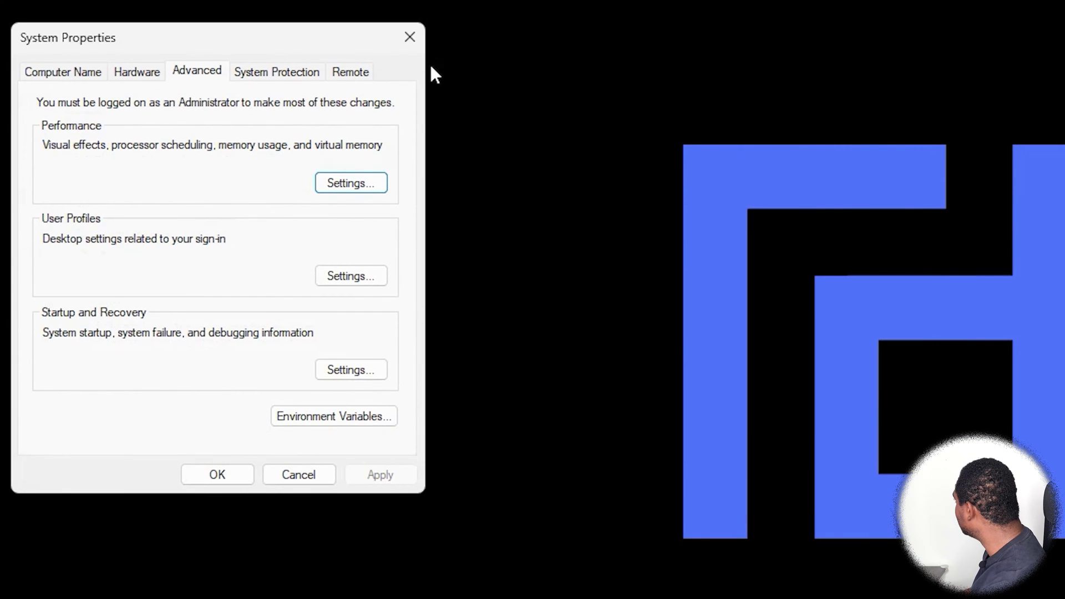
left_click(409, 36)
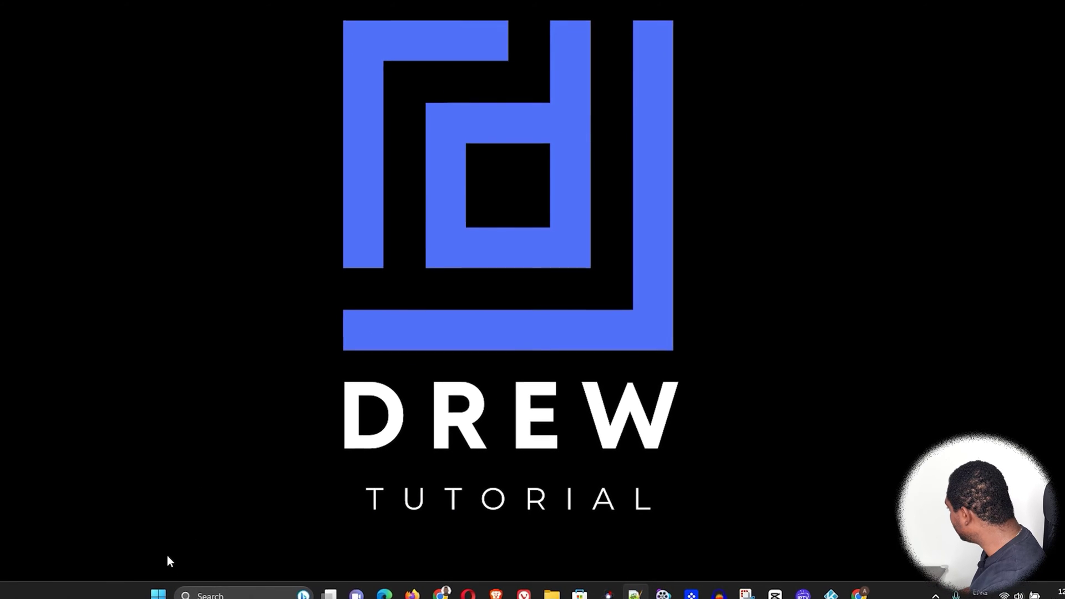
- Find the Game Mode settings page and leave the Game Mode toggle On
left_click(164, 593)
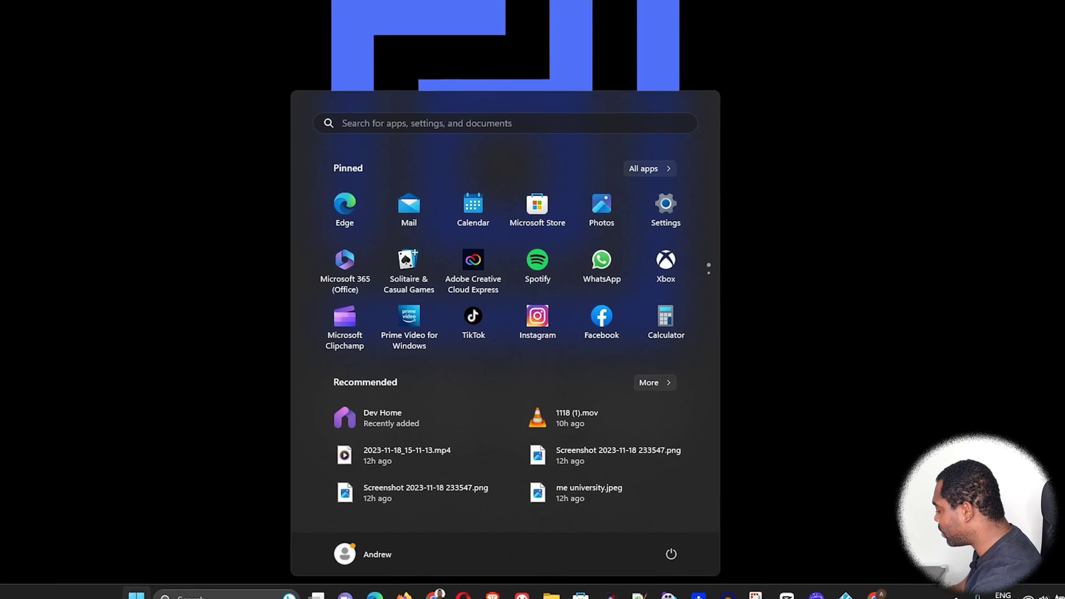
type("enab")
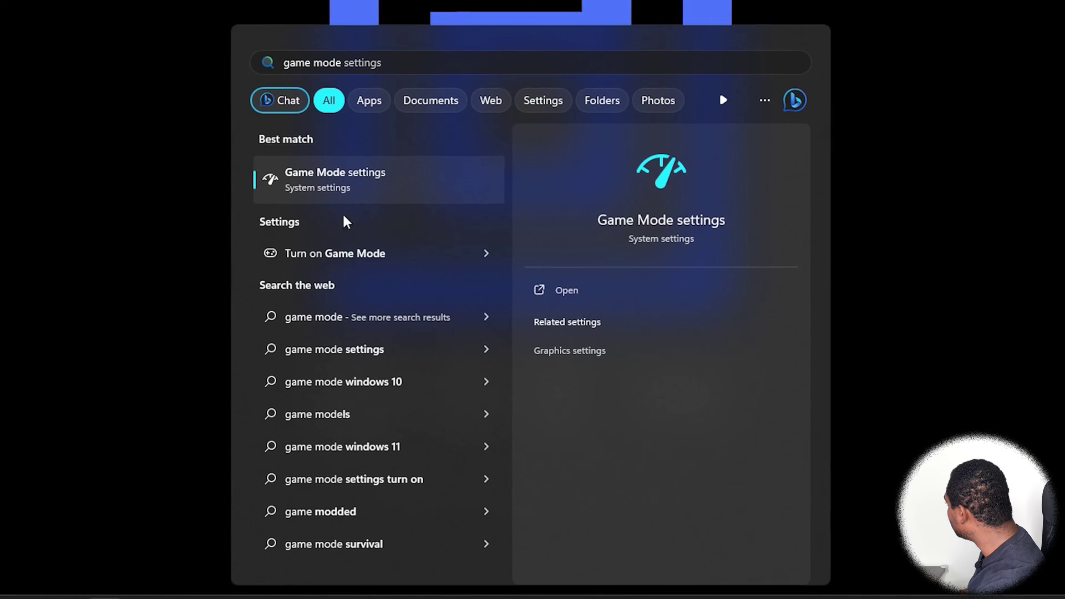
left_click(404, 256)
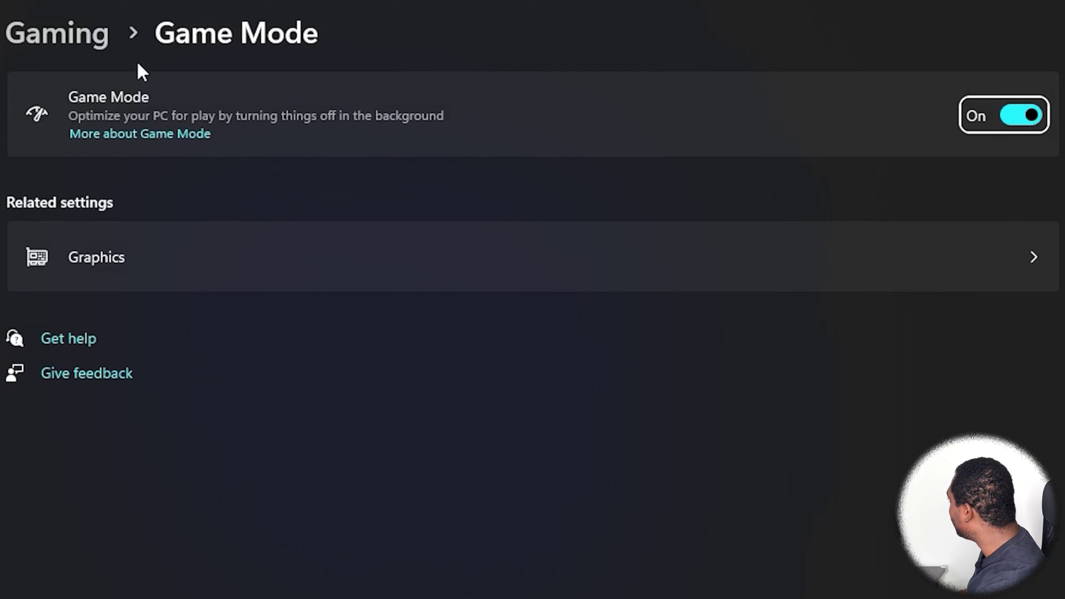
left_click(1035, 110)
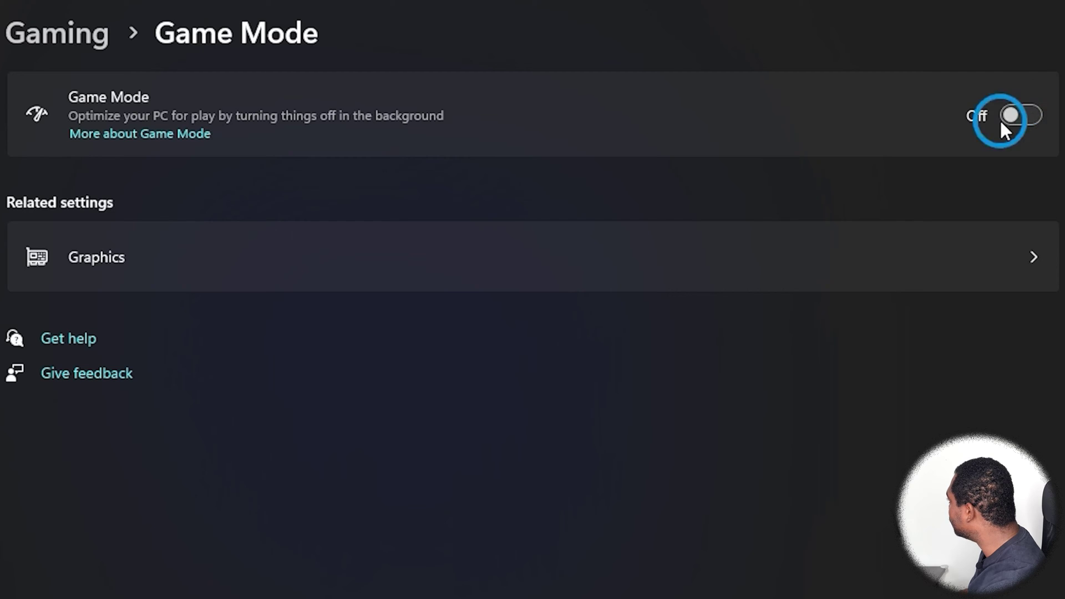
left_click(1024, 108)
left_click(1023, 106)
left_click(1023, 107)
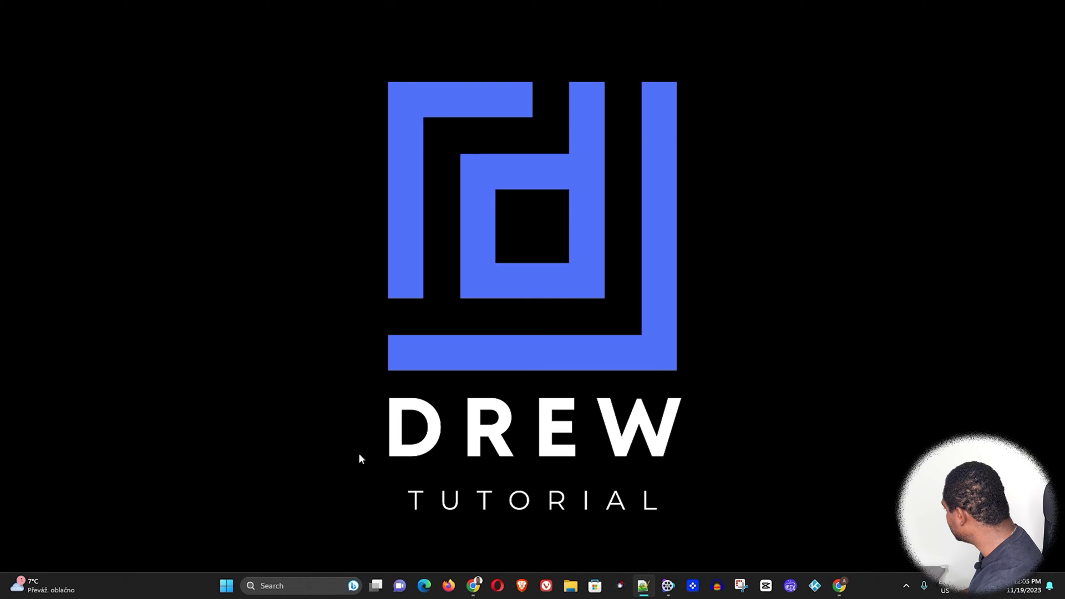
- Open Control Panel's Power Options page, showing Balanced as the selected plan
left_click(226, 585)
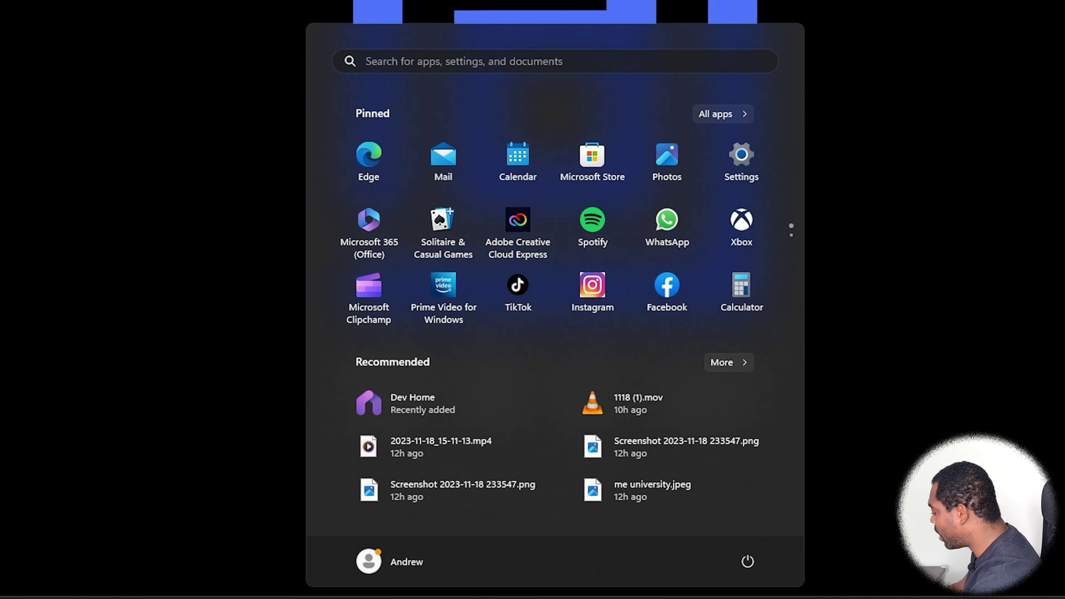
type("control")
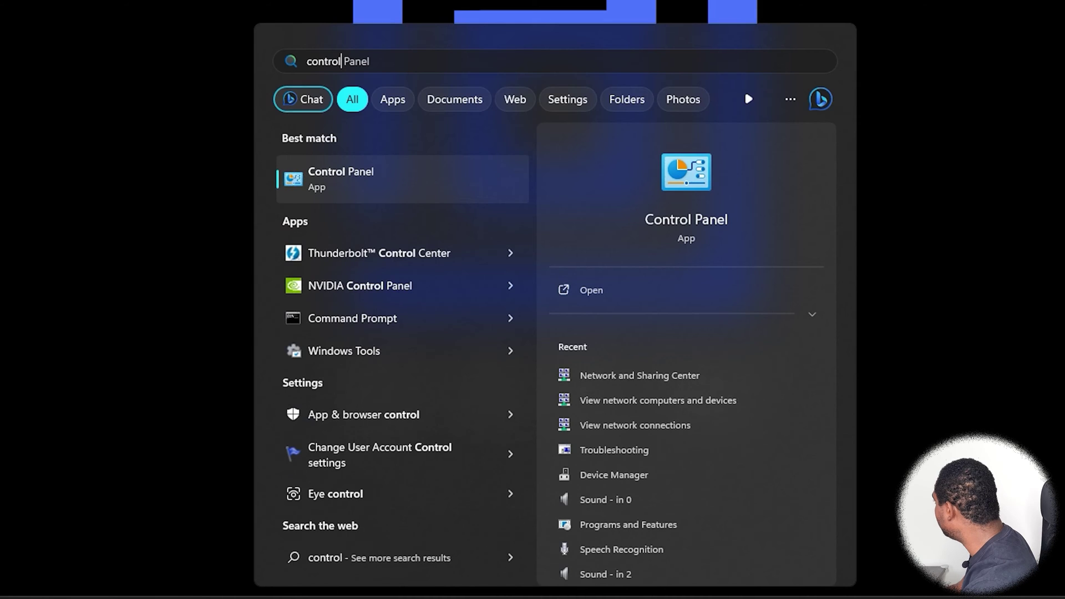
left_click(377, 188)
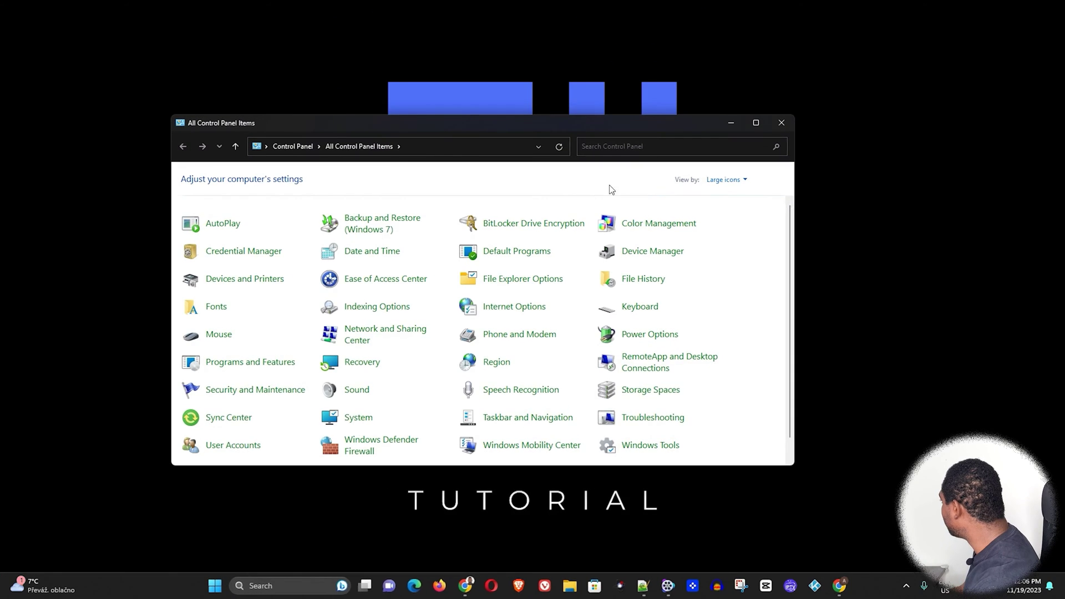
scroll(737, 368, "down", 1)
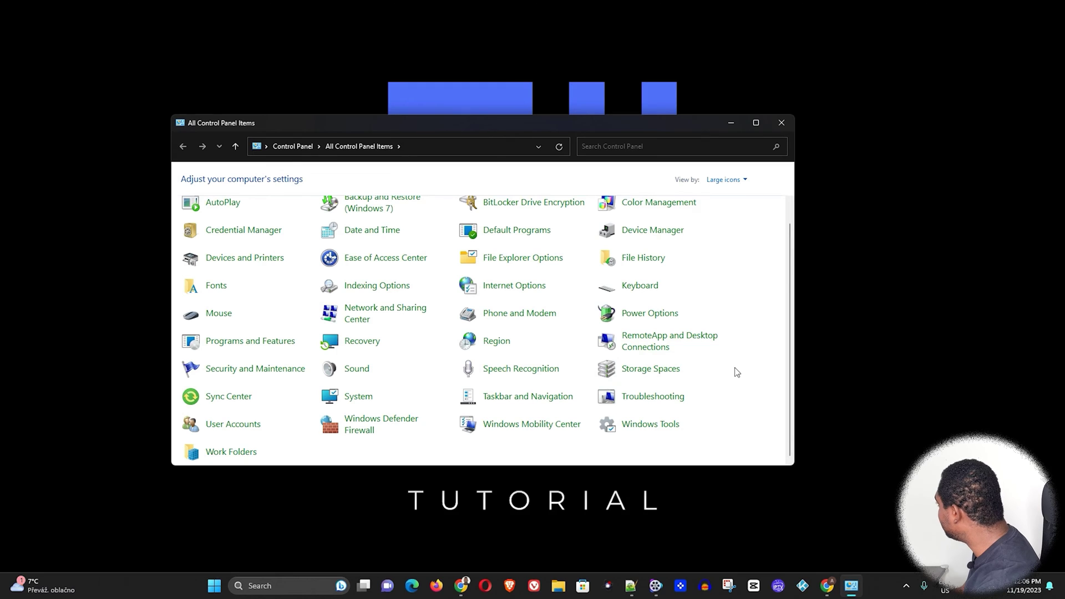
left_click(644, 314)
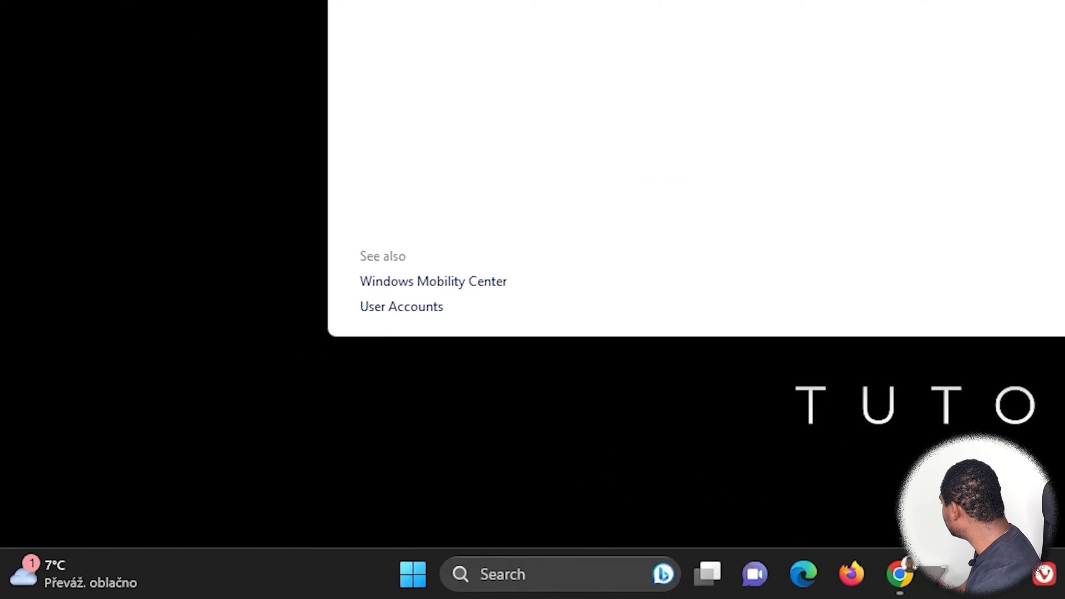
left_click(214, 586)
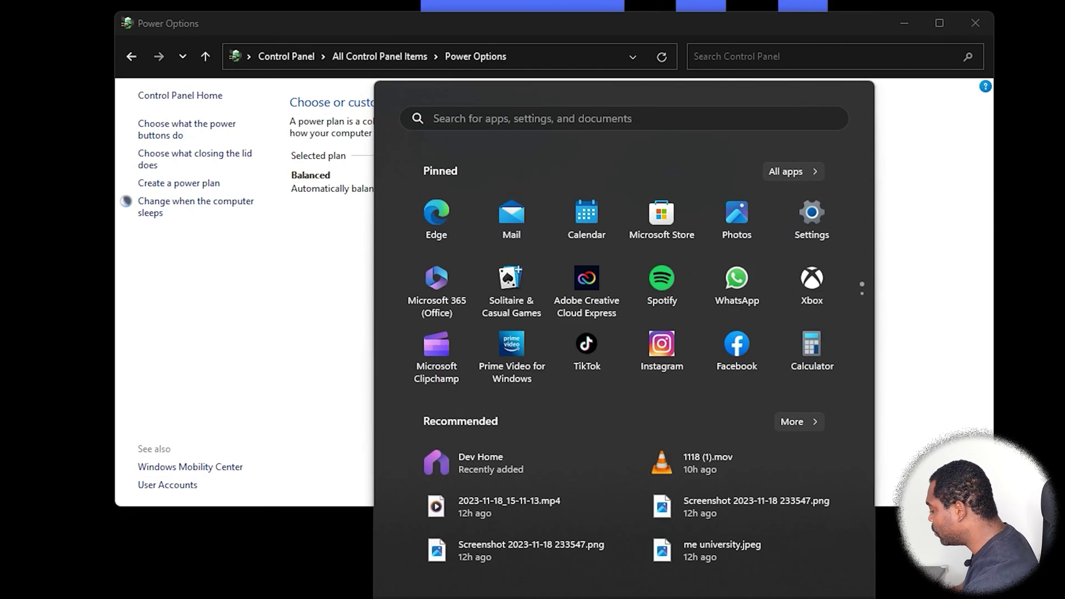
- Run powercfg -duplicatescheme e9a42b02-d5df-448d-aa00-03f14749eb61 in an administrator Command Prompt, then close both windows
type("cmd")
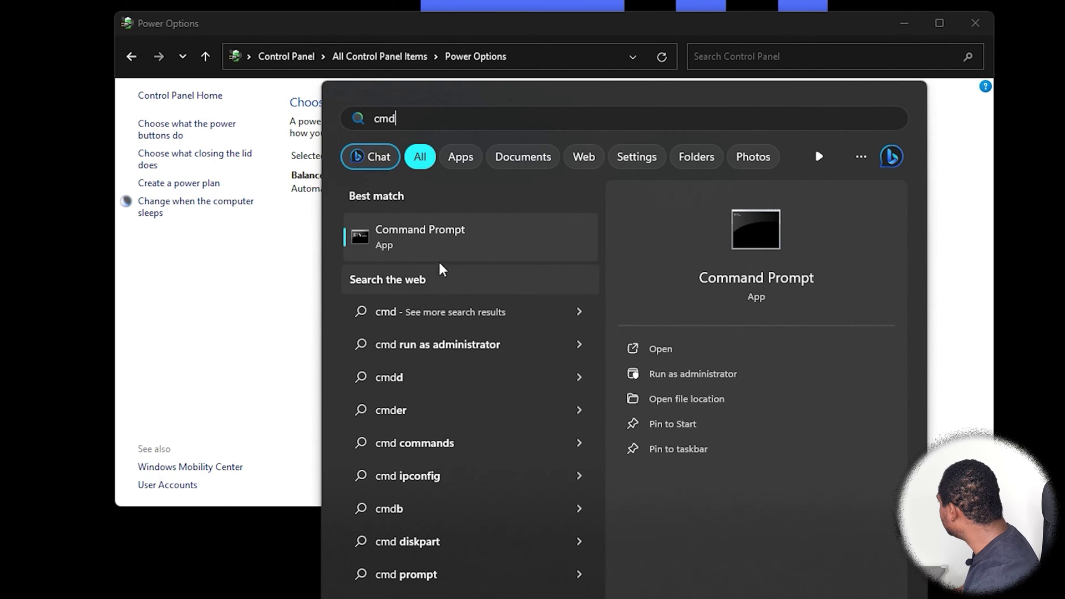
right_click(451, 227)
left_click(510, 244)
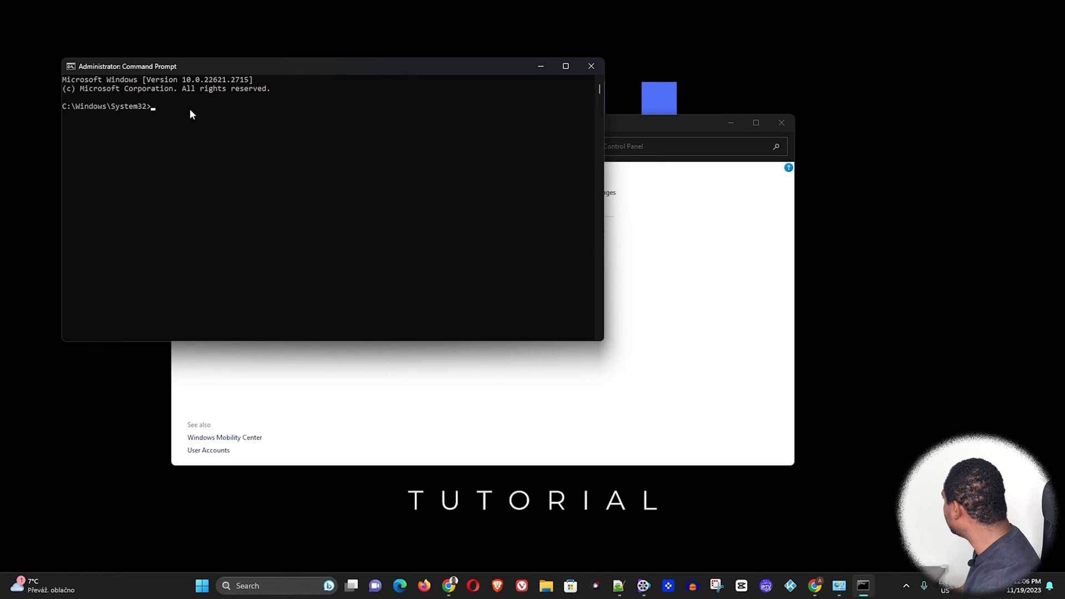
type("powercfg -duplicatescheme e9a42b02-d5df-448d-aa00-03f14749eb61")
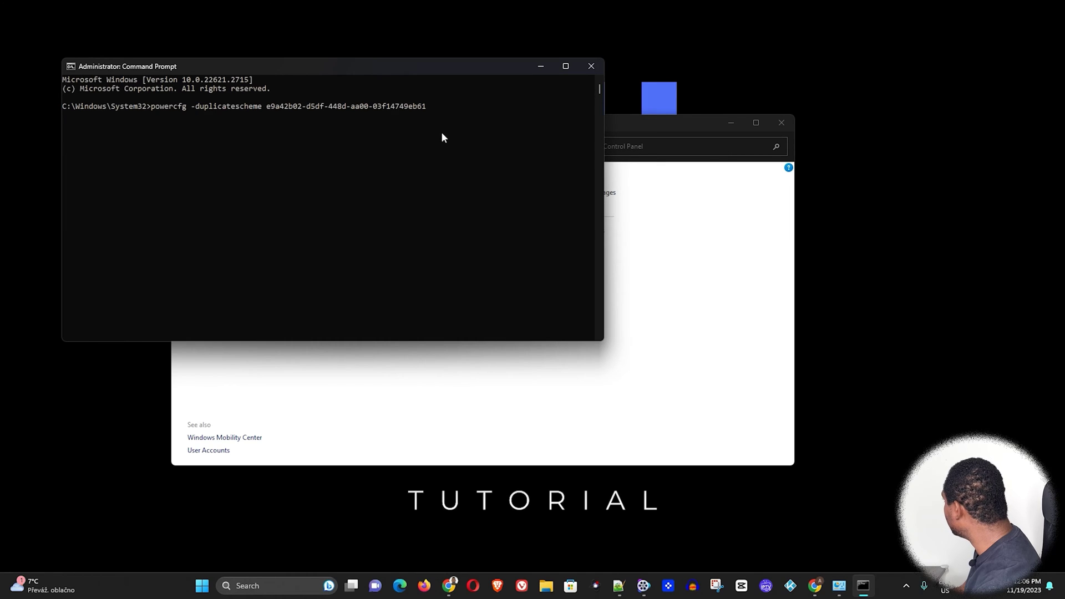
key("Return")
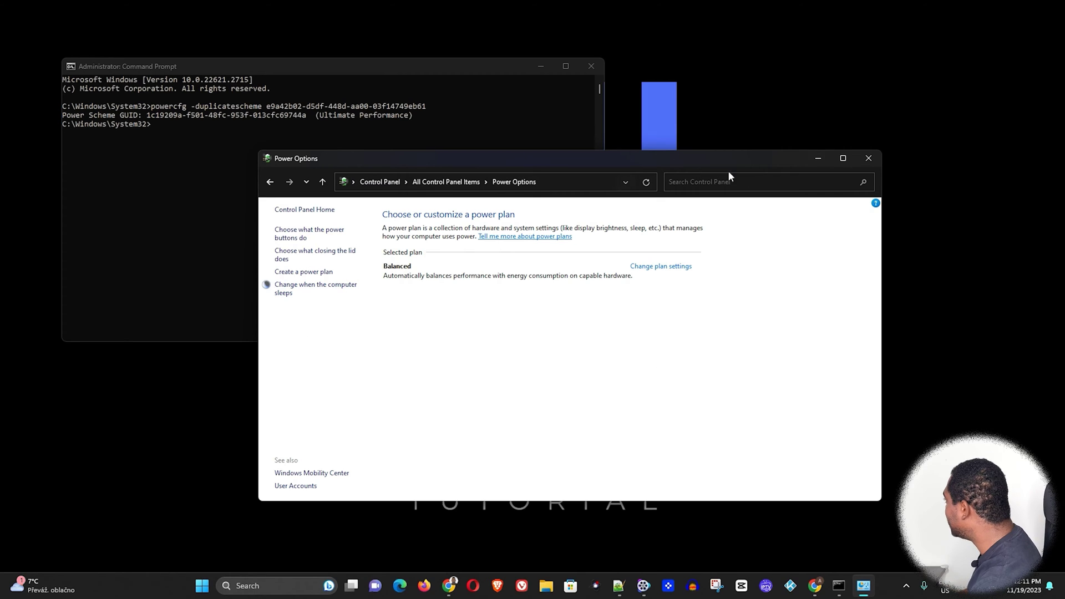
left_click(869, 160)
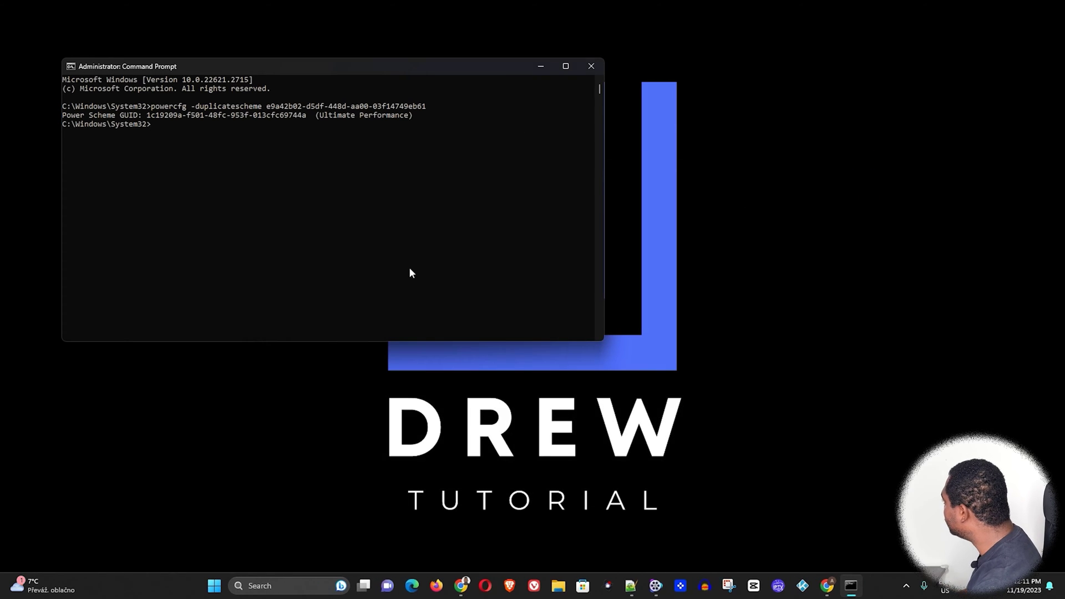
left_click(591, 67)
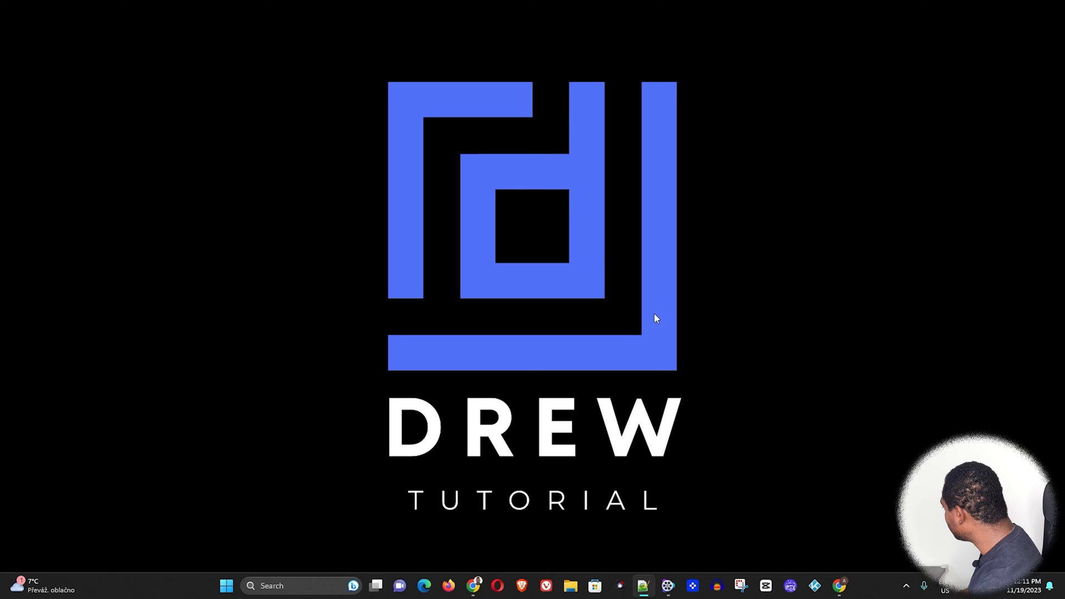
right_click(291, 575)
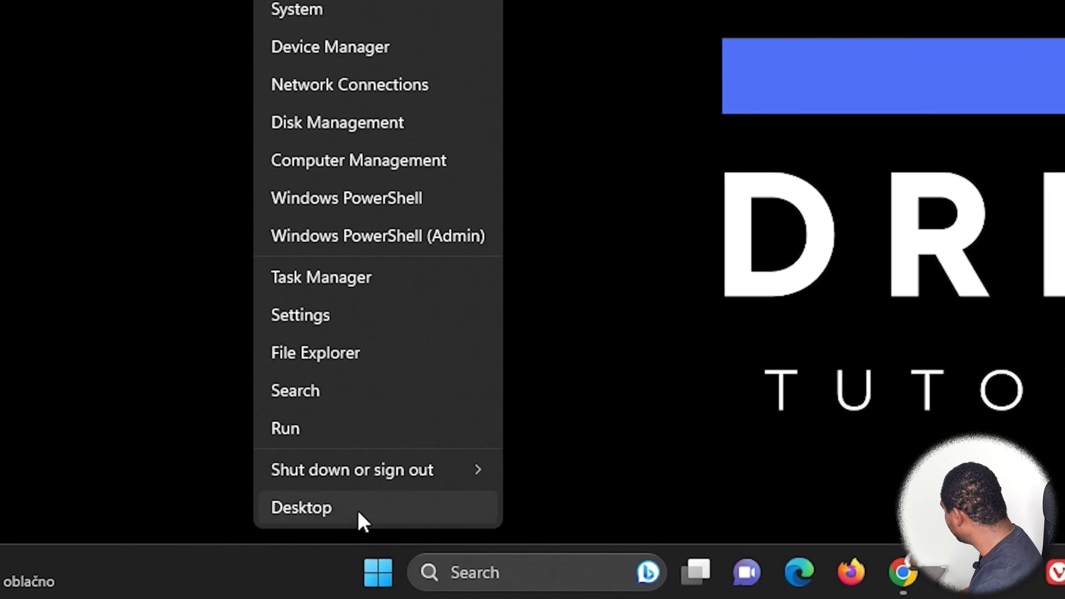
left_click(333, 312)
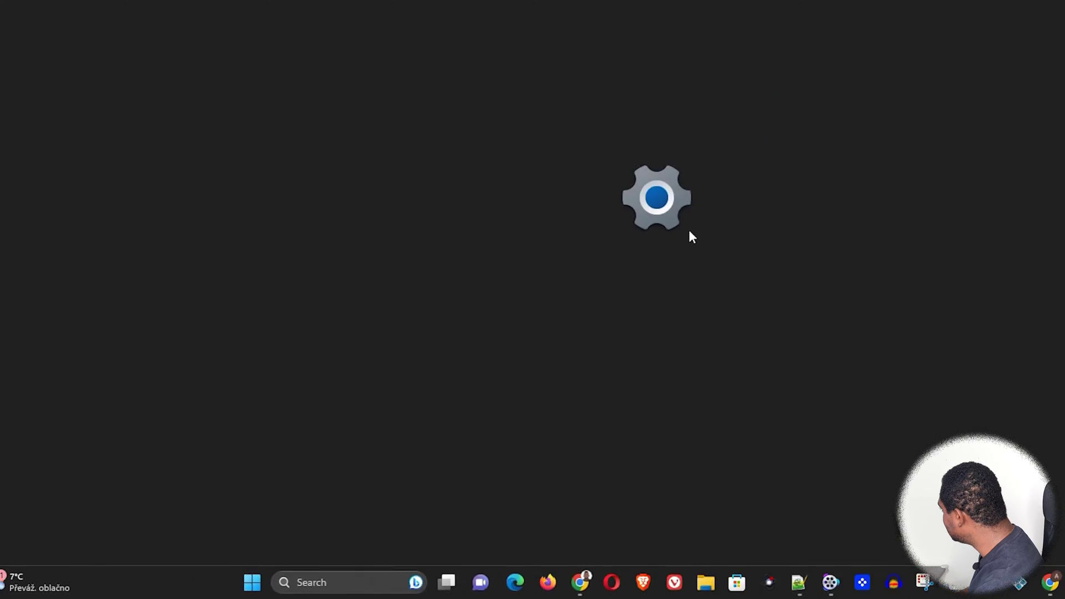
left_click(49, 218)
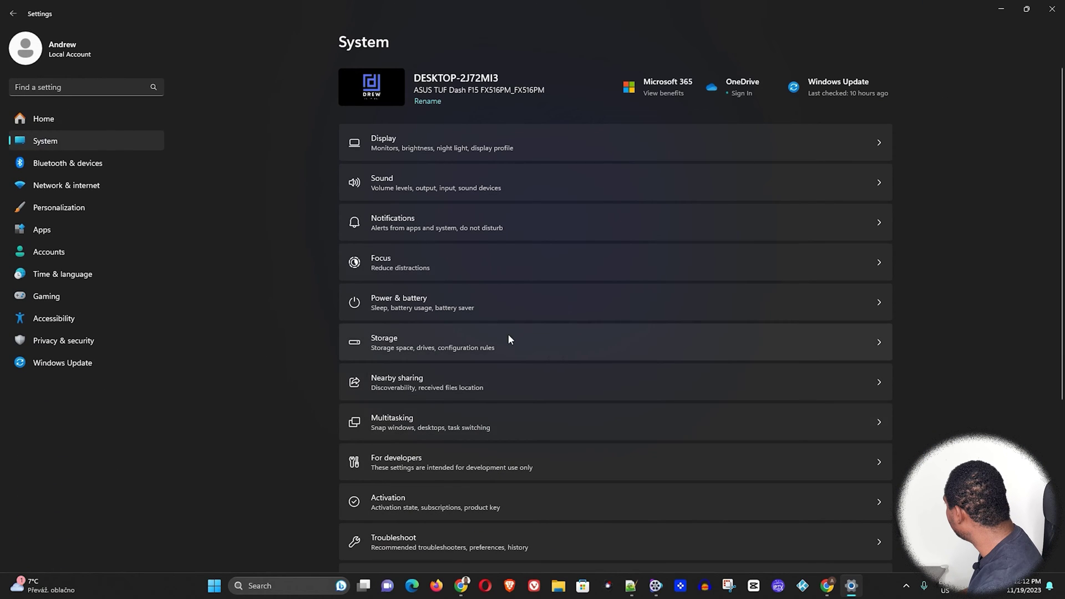
left_click(511, 344)
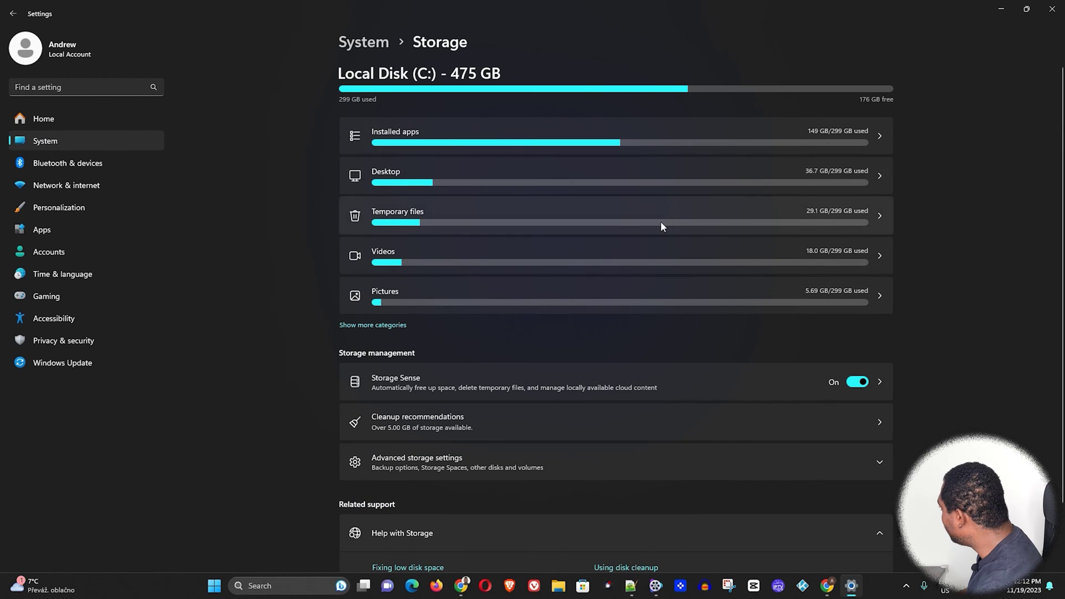
left_click(478, 217)
scroll(407, 388, "down", 4)
scroll(431, 283, "up", 4)
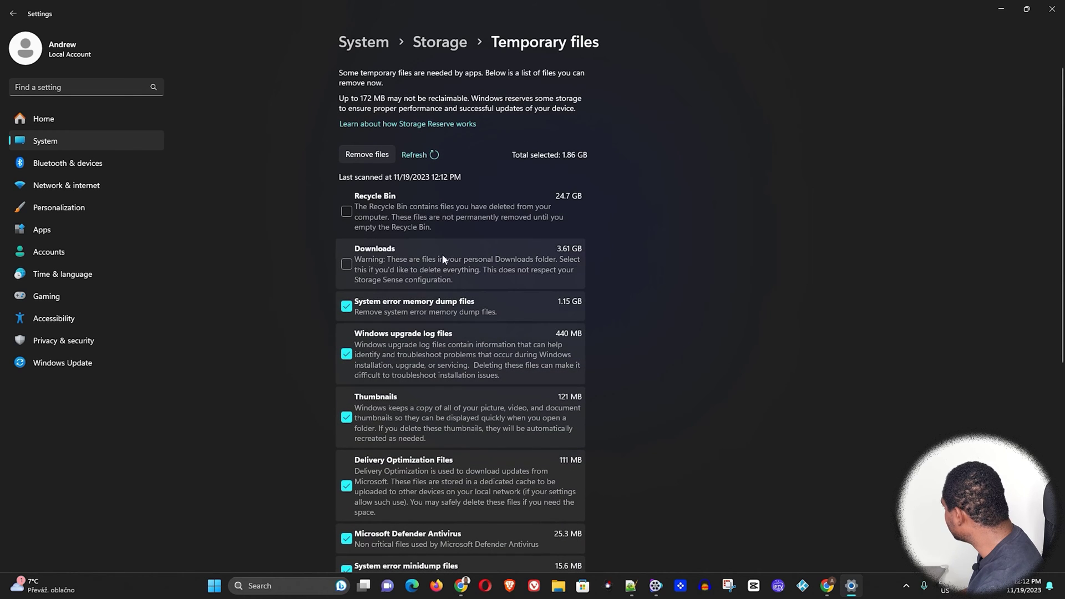
scroll(405, 288, "down", 5)
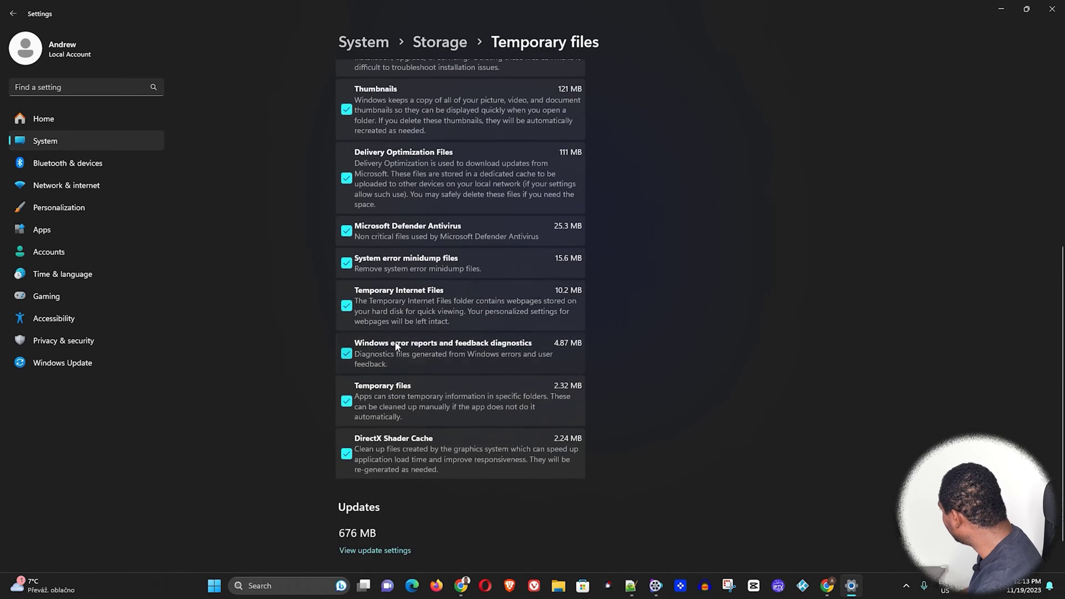
scroll(437, 353, "up", 5)
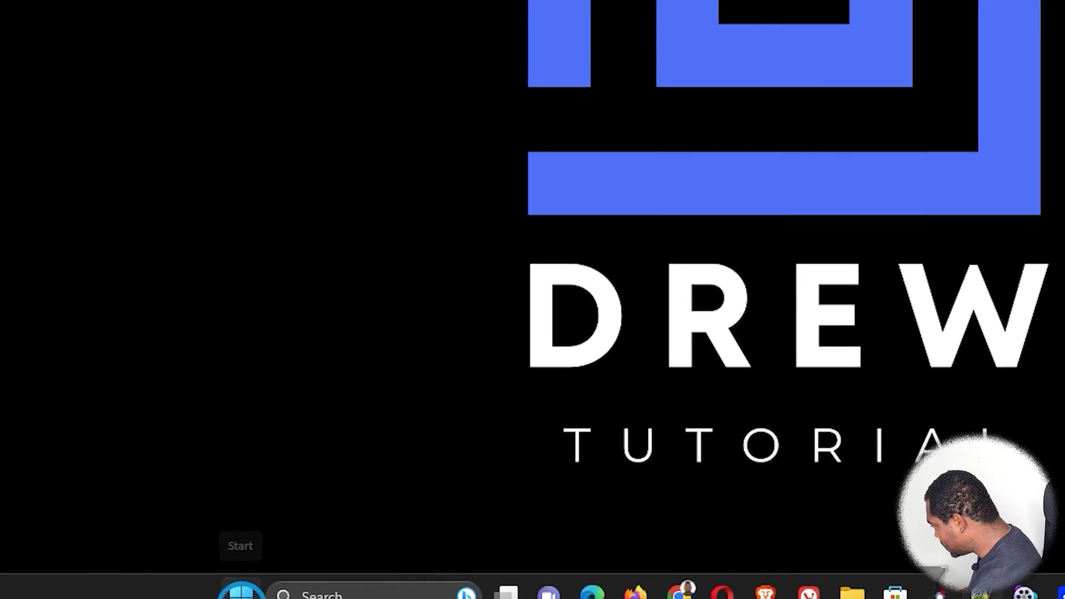
- Turn off Enhance pointer precision in Mouse Properties' Pointer Options and apply it
left_click(240, 591)
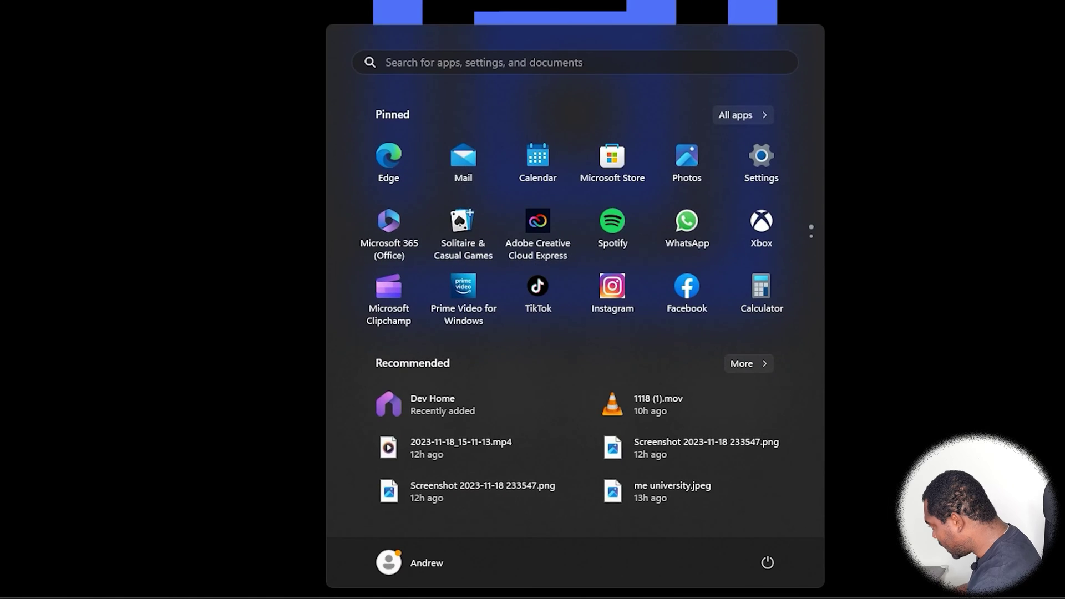
type("mouse settings")
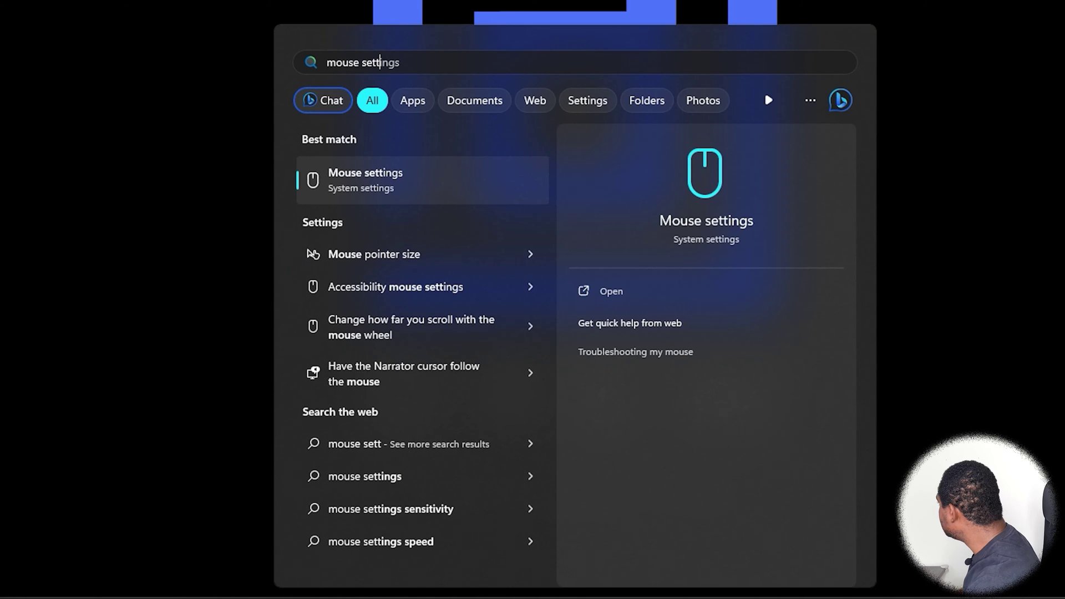
left_click(390, 182)
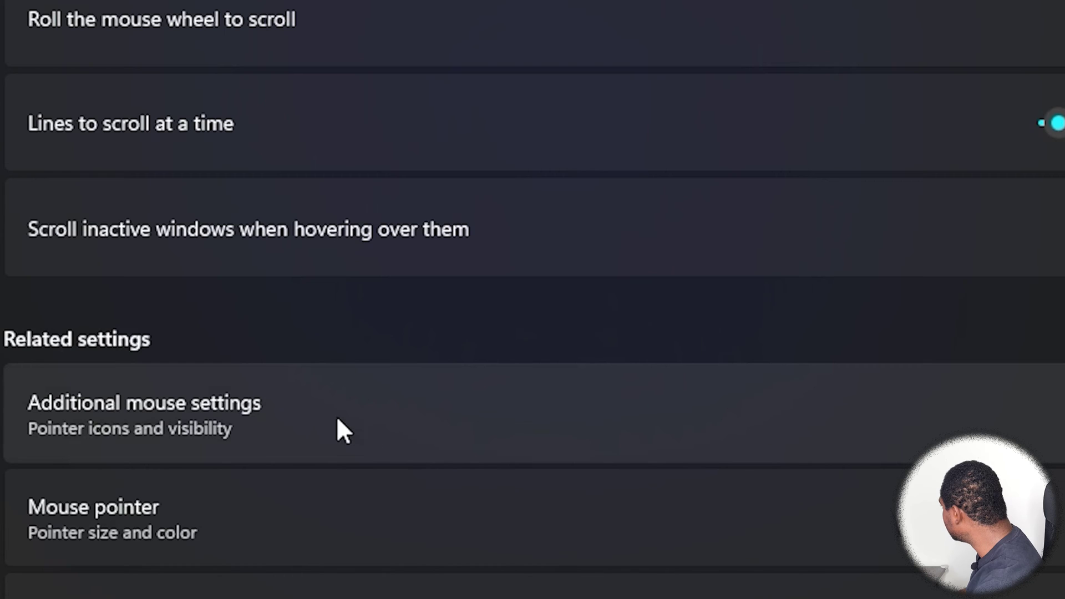
left_click(350, 416)
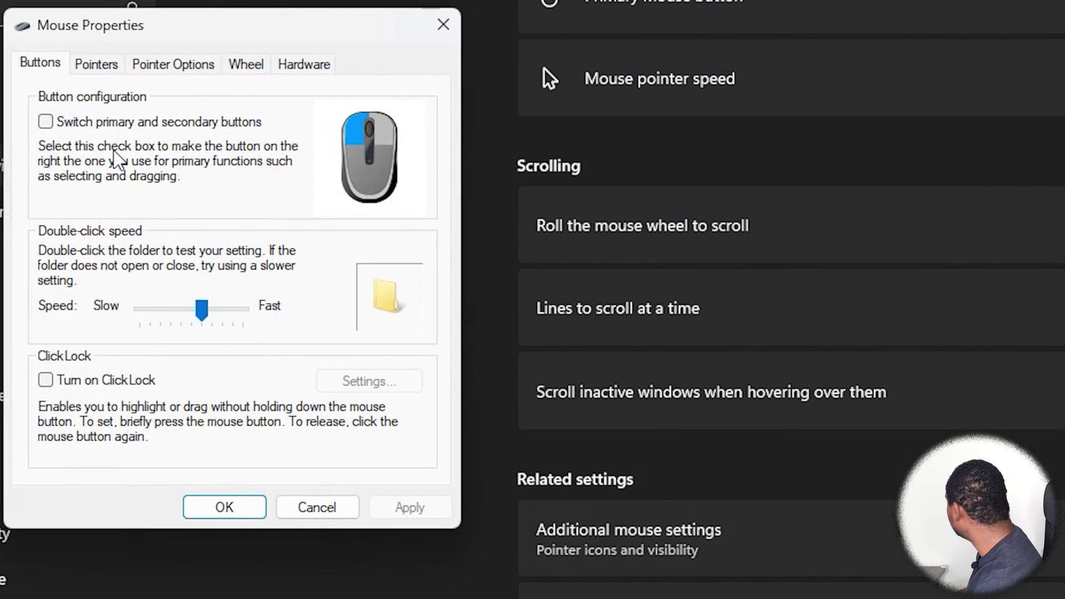
left_click(172, 64)
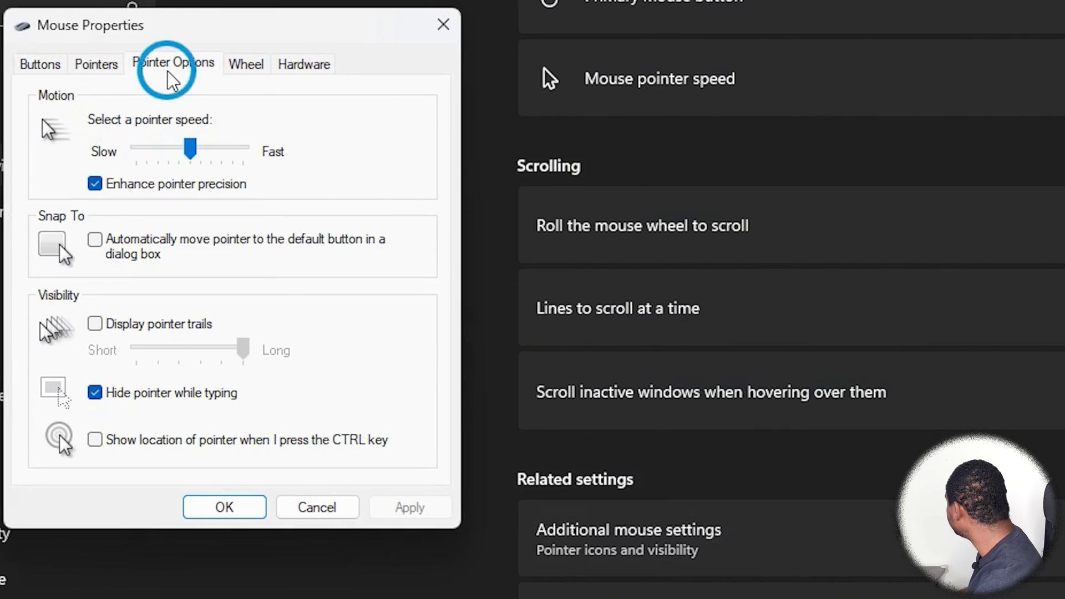
left_click(95, 183)
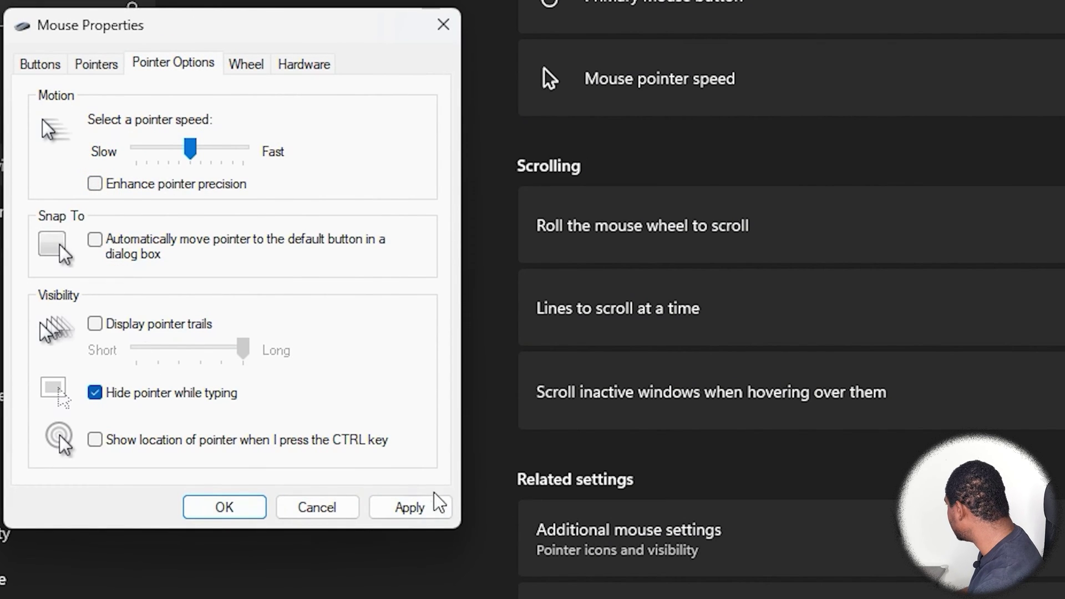
left_click(400, 505)
left_click(191, 512)
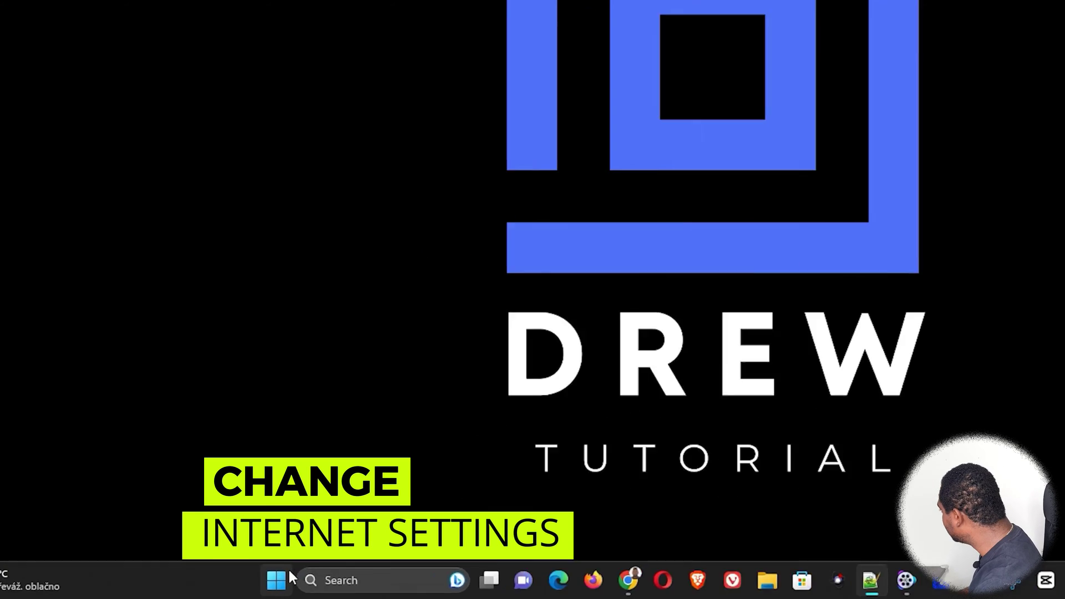
- Search Start for network connections and open the Network Connections window
left_click(505, 576)
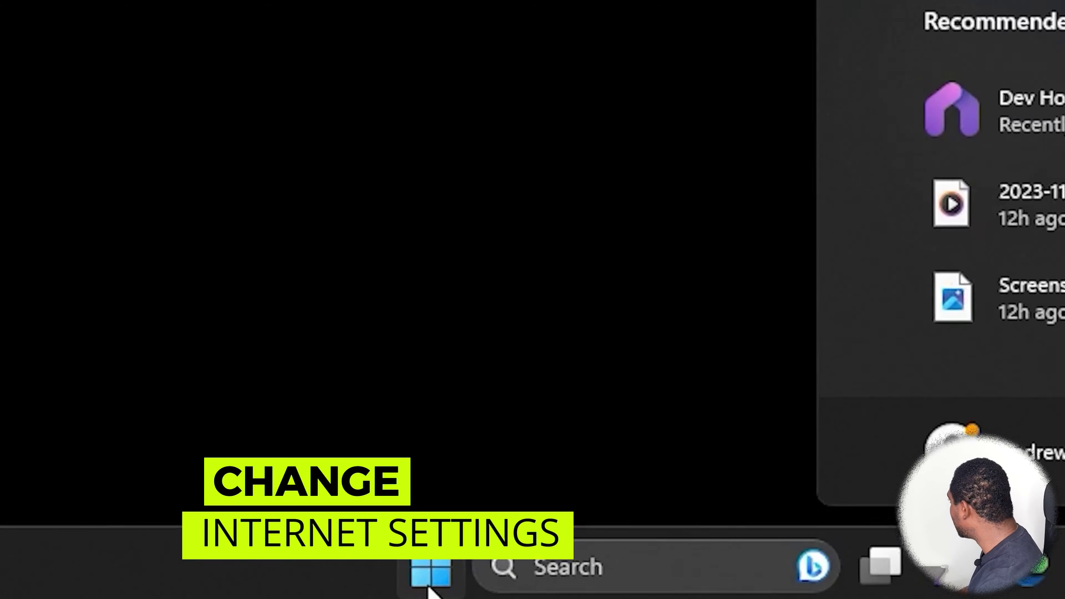
type("ncpa.cpl")
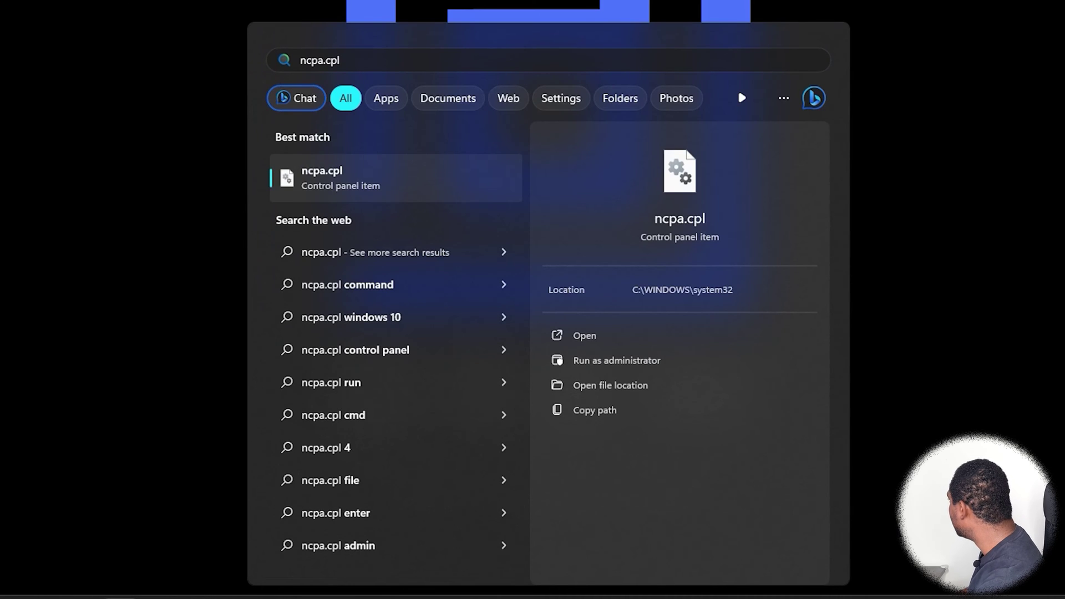
key("Return")
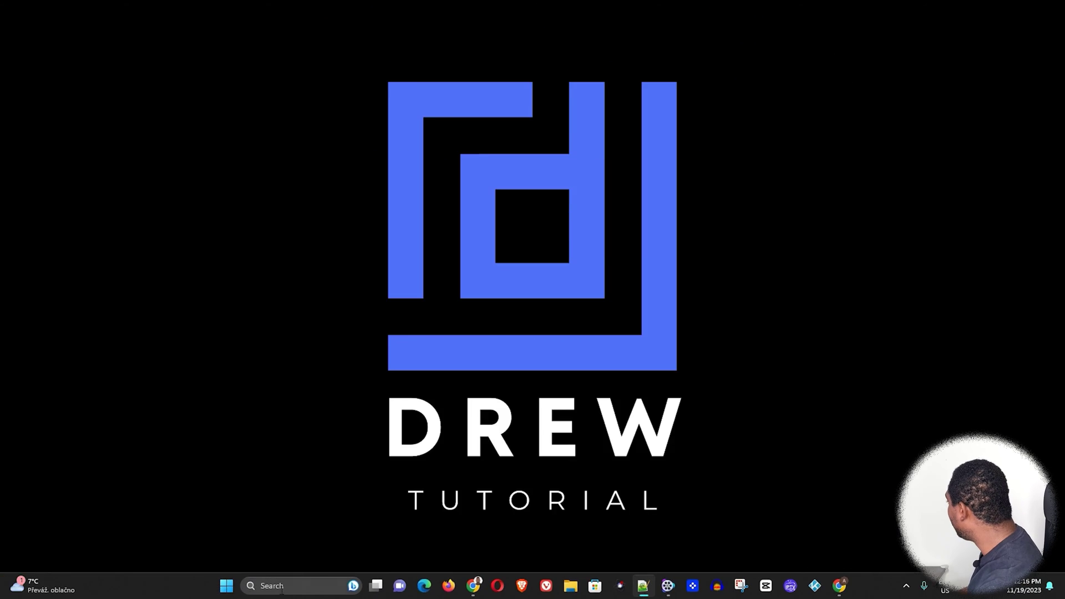
left_click(248, 583)
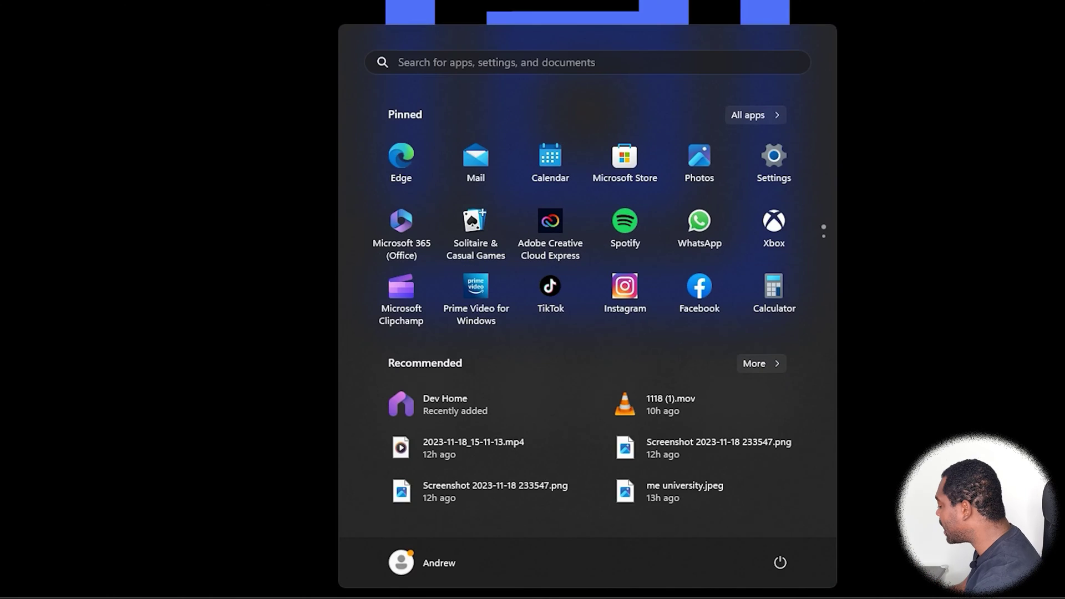
type("notepadetwork co")
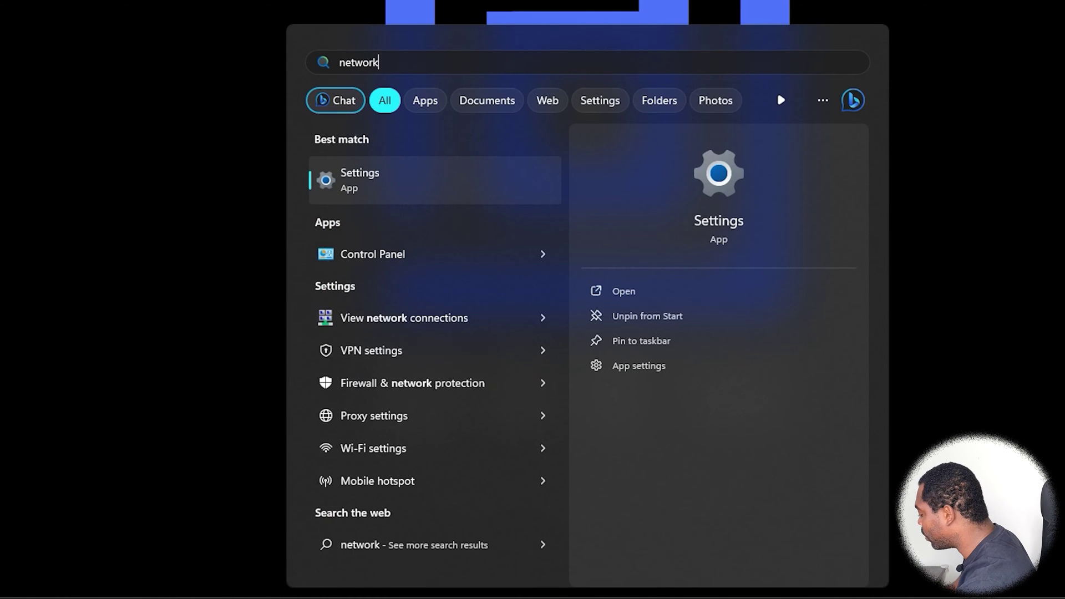
left_click(442, 178)
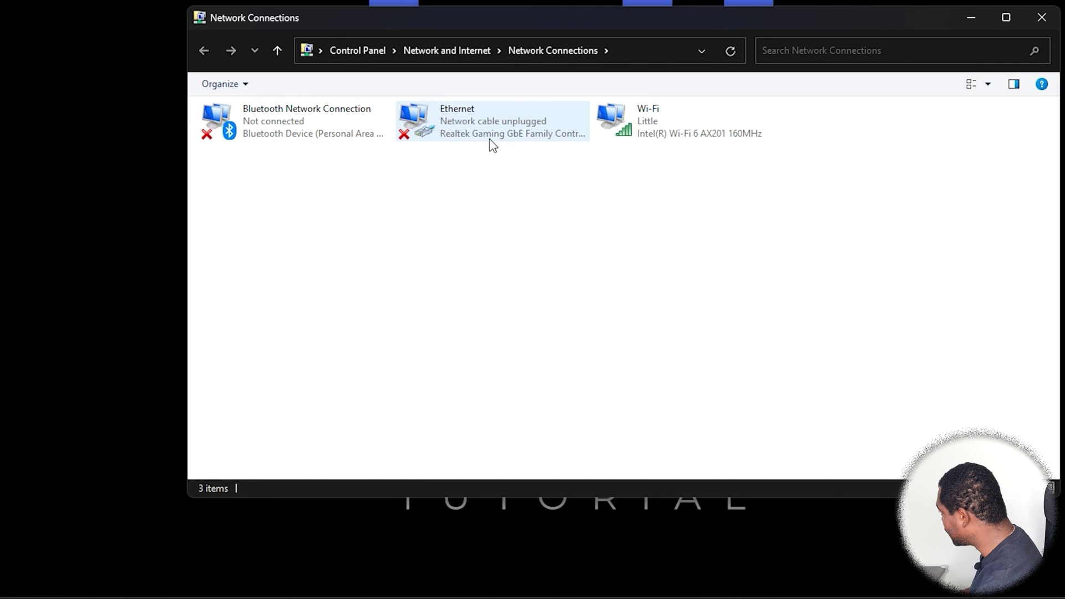
- Untick 'Allow the computer to turn off this device to save power' for the Ethernet adapter
right_click(464, 118)
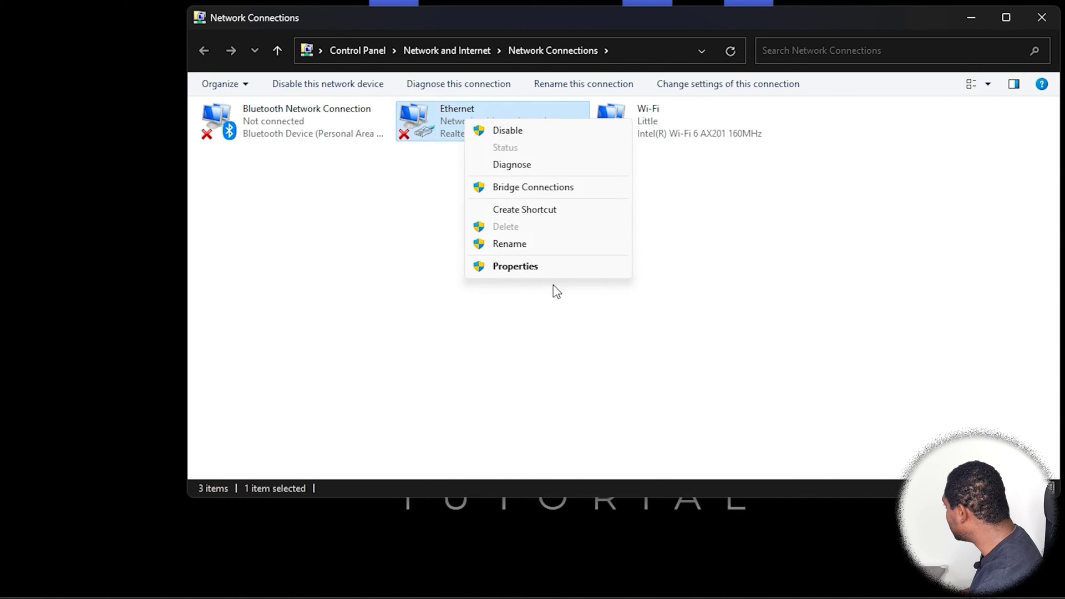
left_click(531, 270)
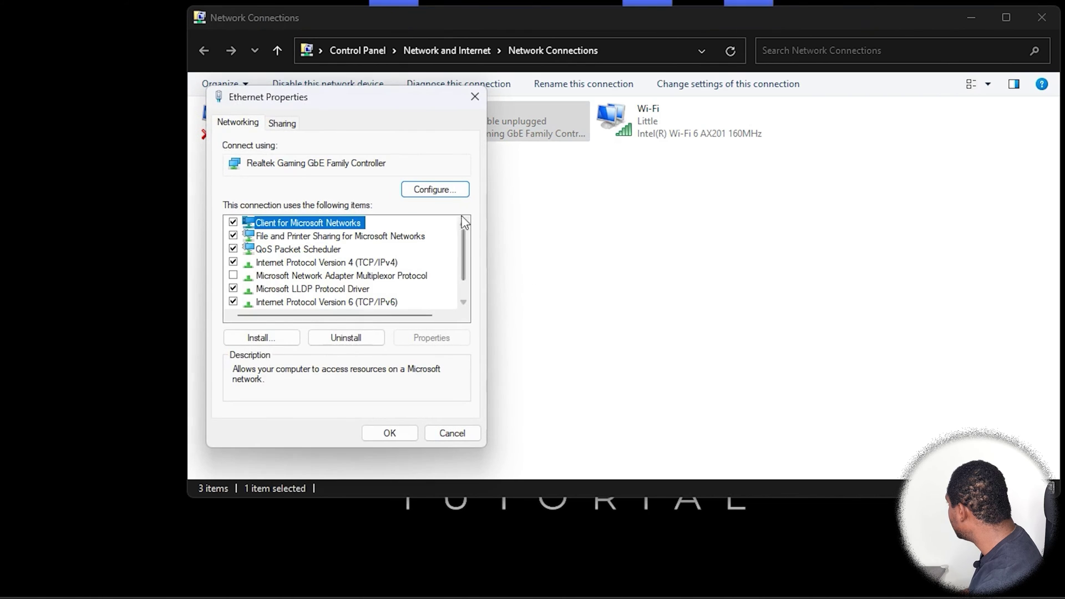
left_click(449, 194)
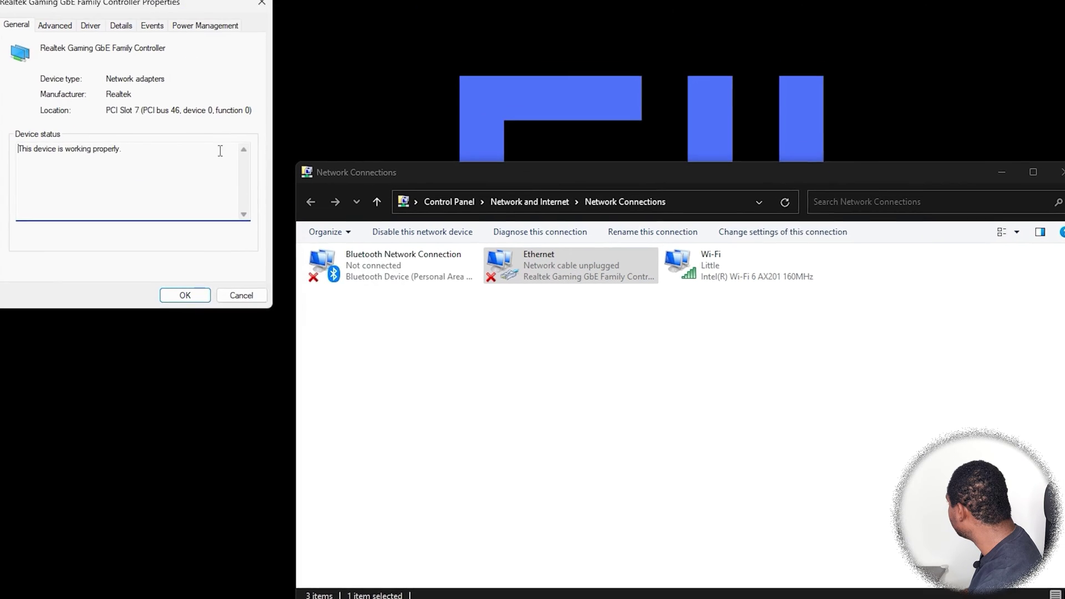
left_click(220, 39)
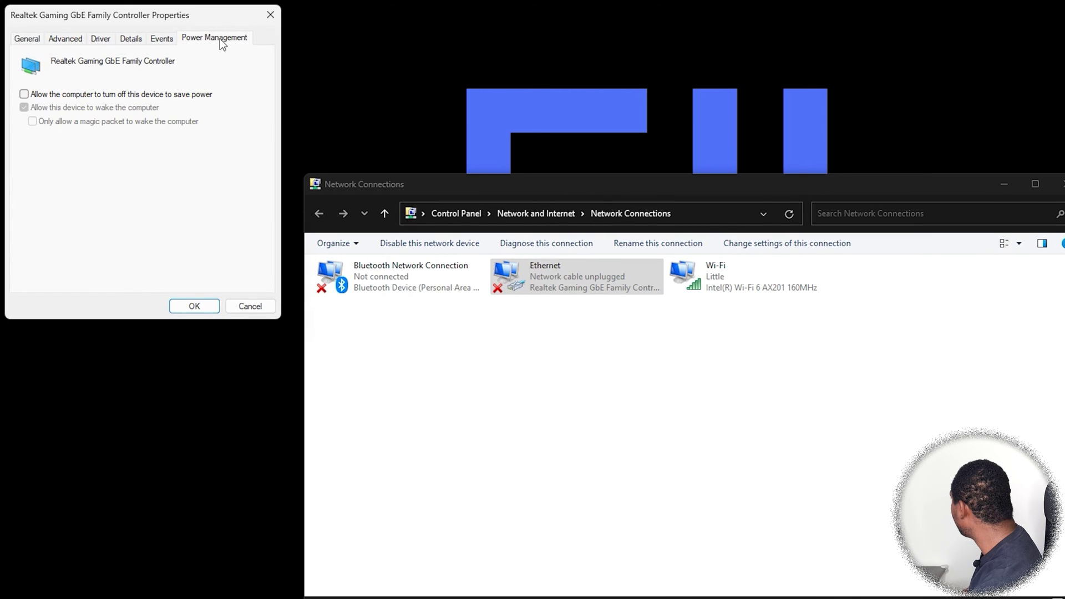
left_click(24, 94)
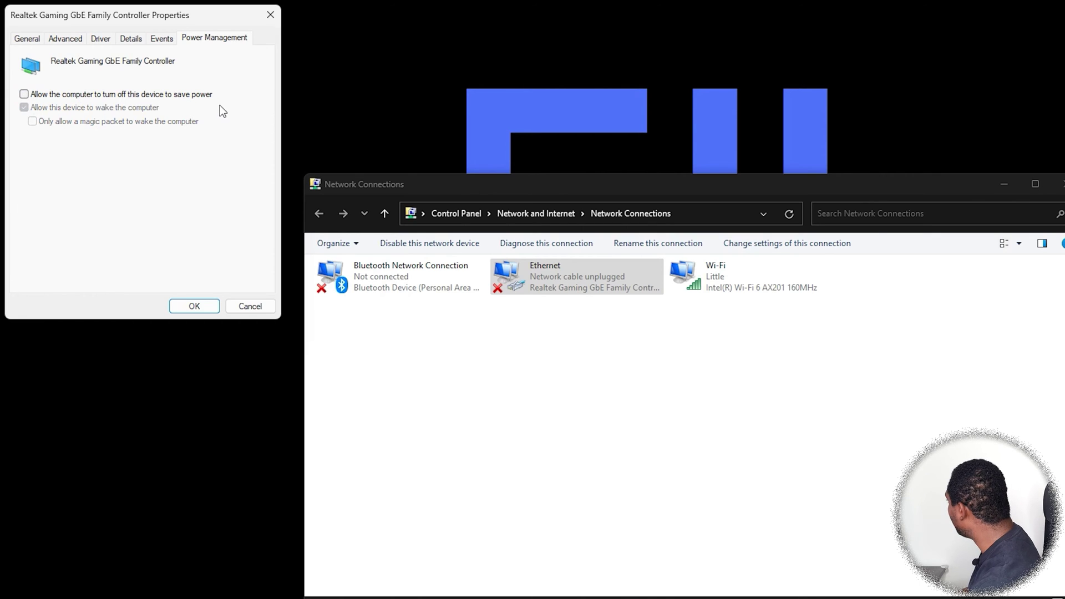
left_click(193, 306)
left_click(604, 414)
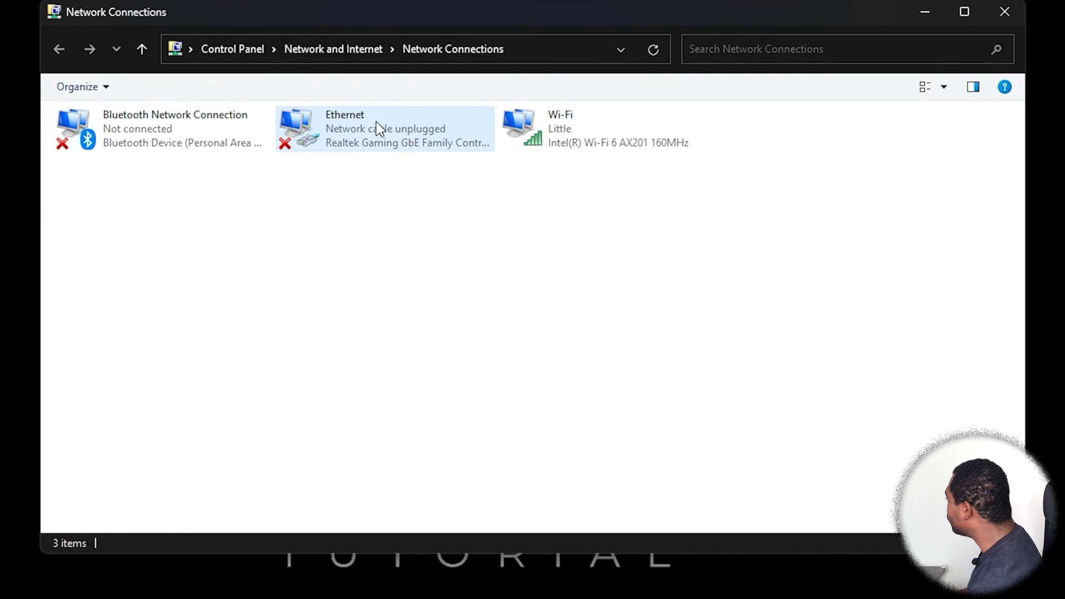
- Set Ethernet's IPv4 DNS manually to preferred 8.8.8.8 and alternate 8.8.4.4
right_click(405, 158)
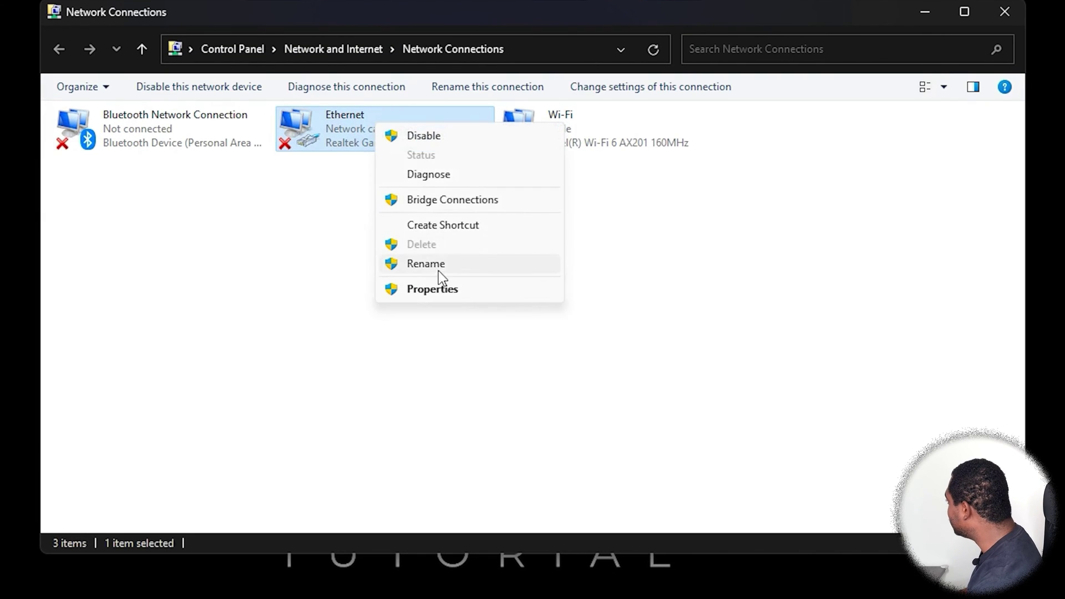
left_click(463, 304)
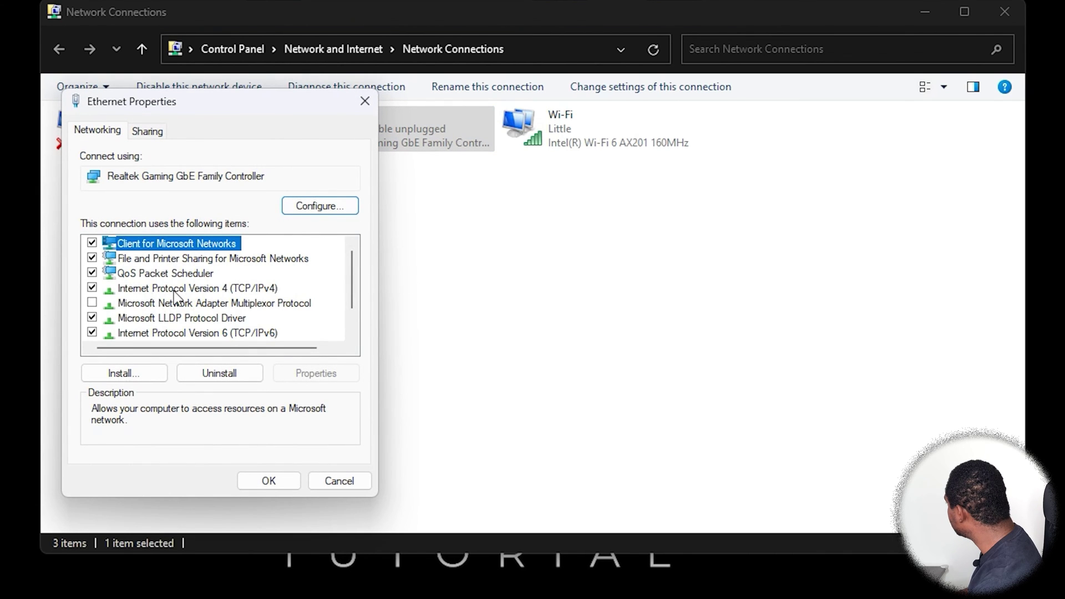
left_click(173, 290)
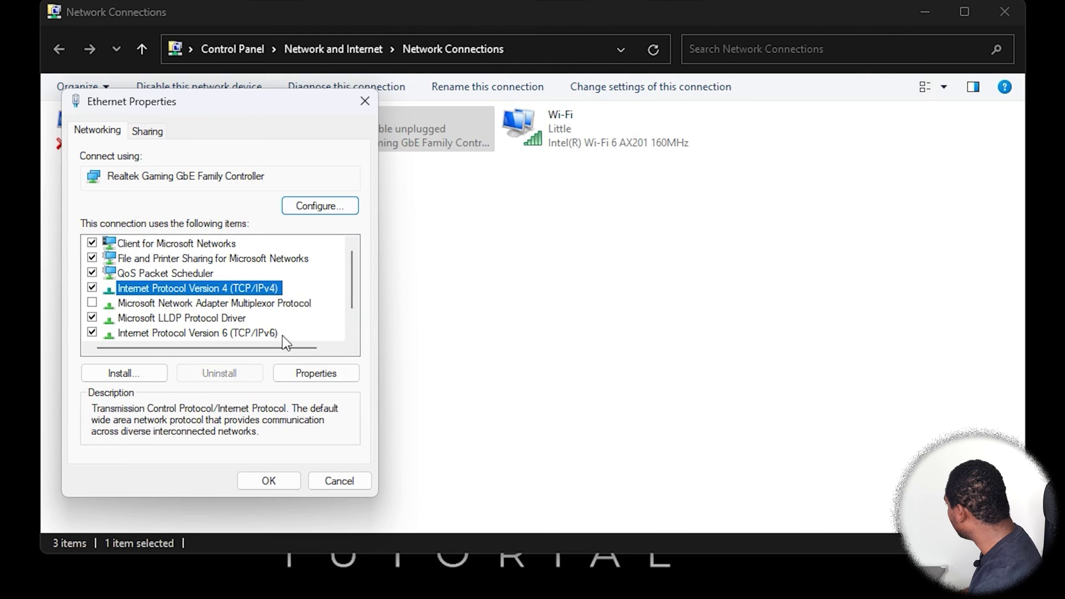
left_click(325, 381)
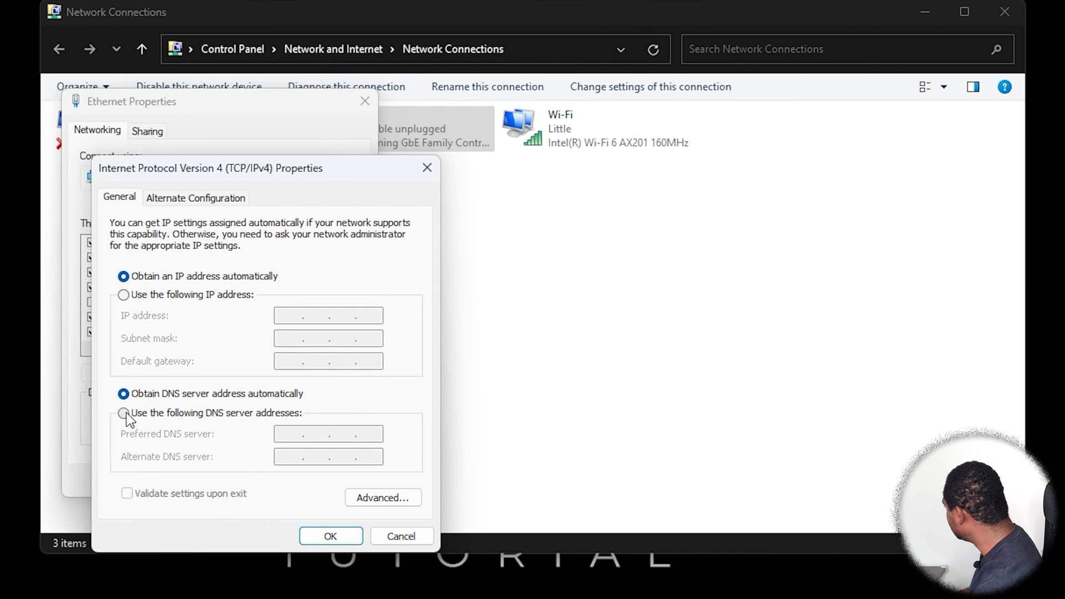
left_click(124, 414)
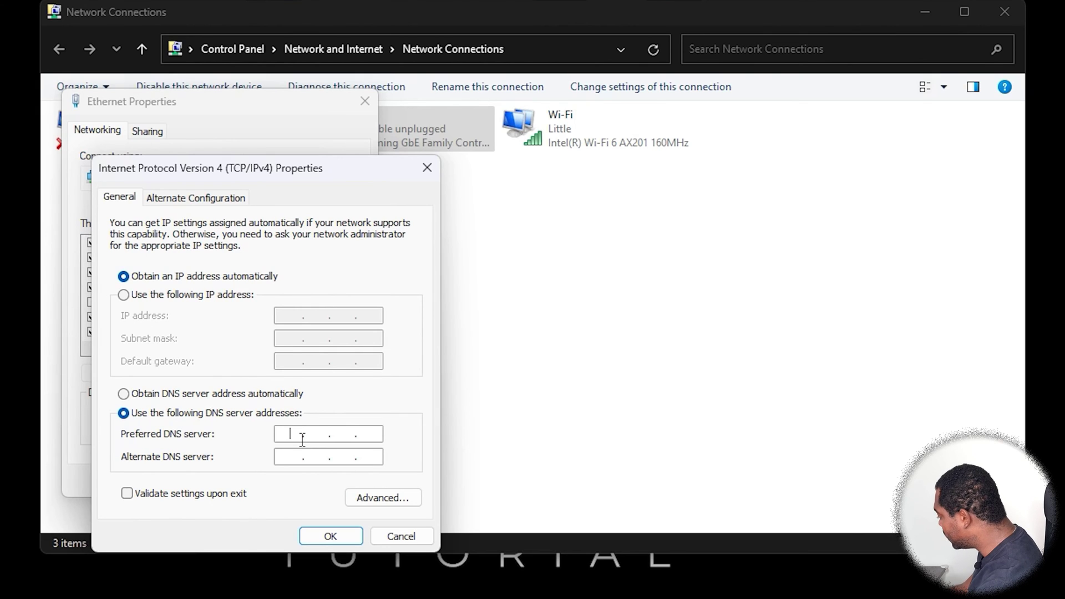
type("8.8.8.")
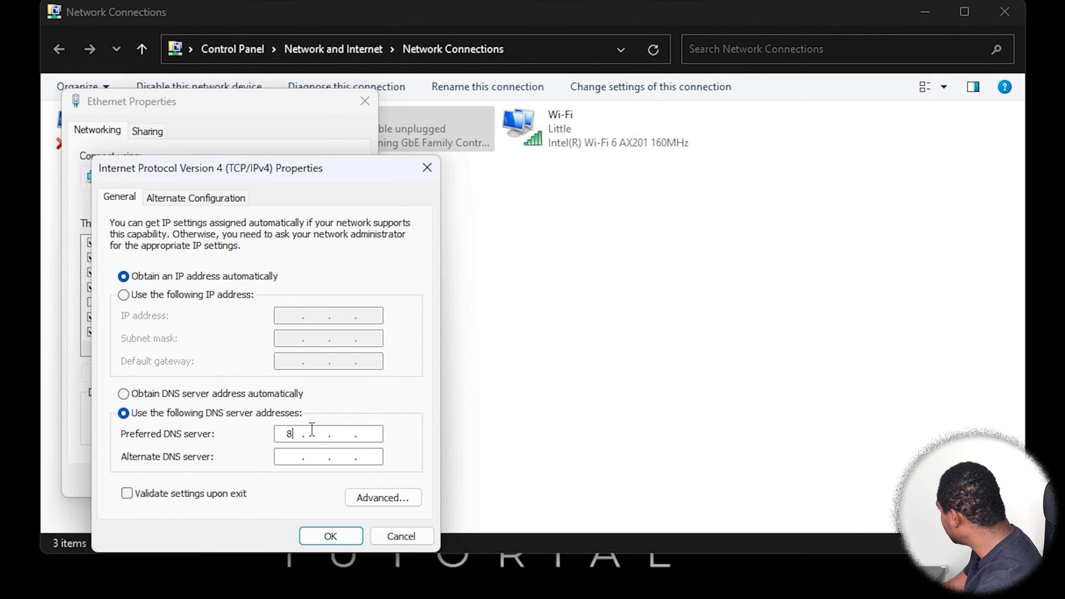
type("8")
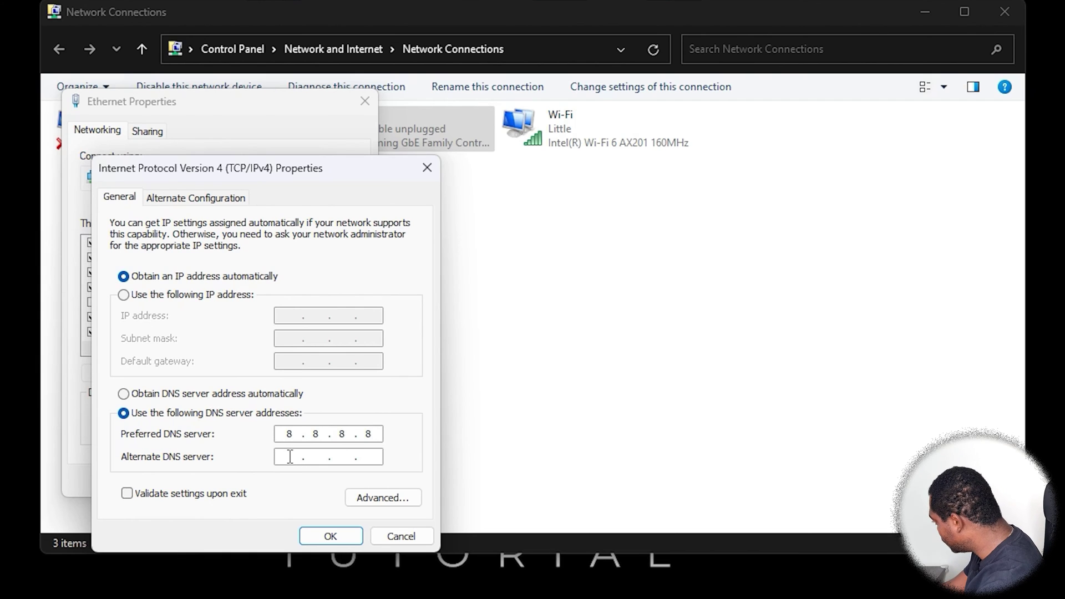
left_click(290, 457)
type("8.8.")
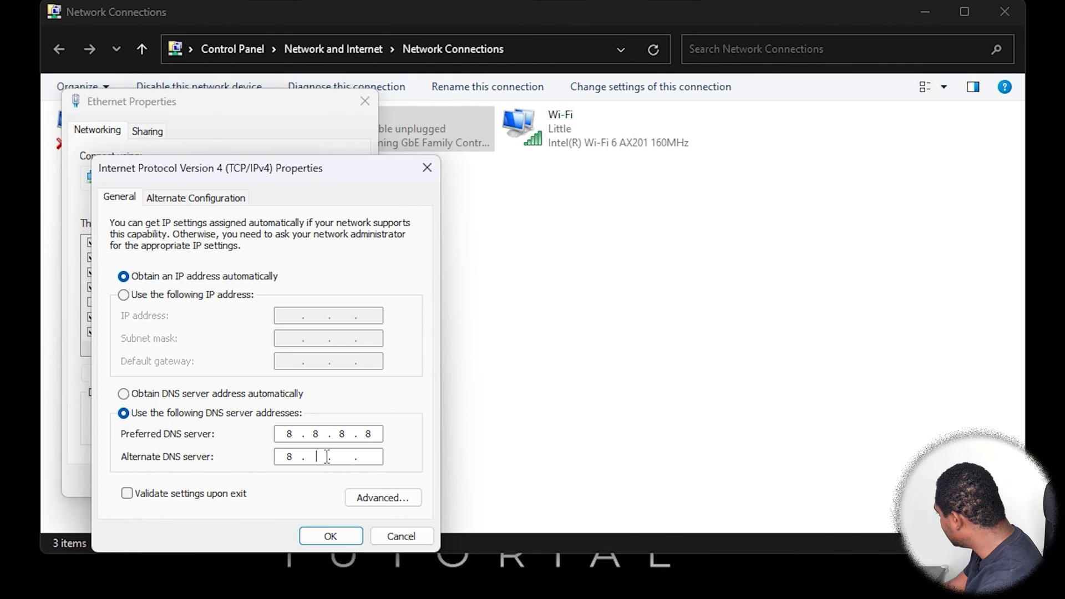
type("4.4")
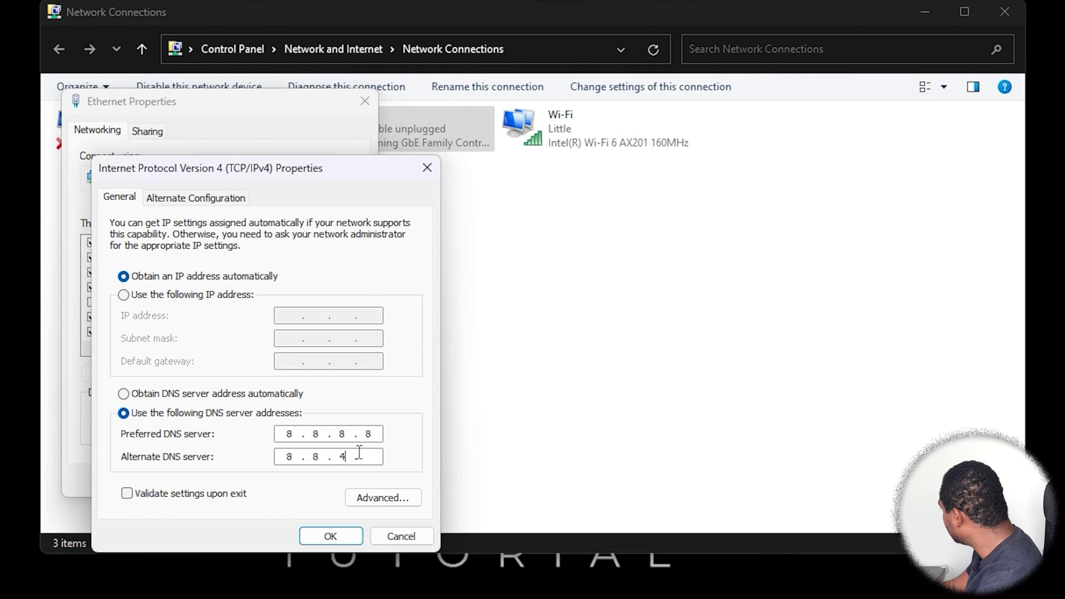
- Save the DNS settings and bring up the Ethernet adapter's Advanced properties
left_click(327, 536)
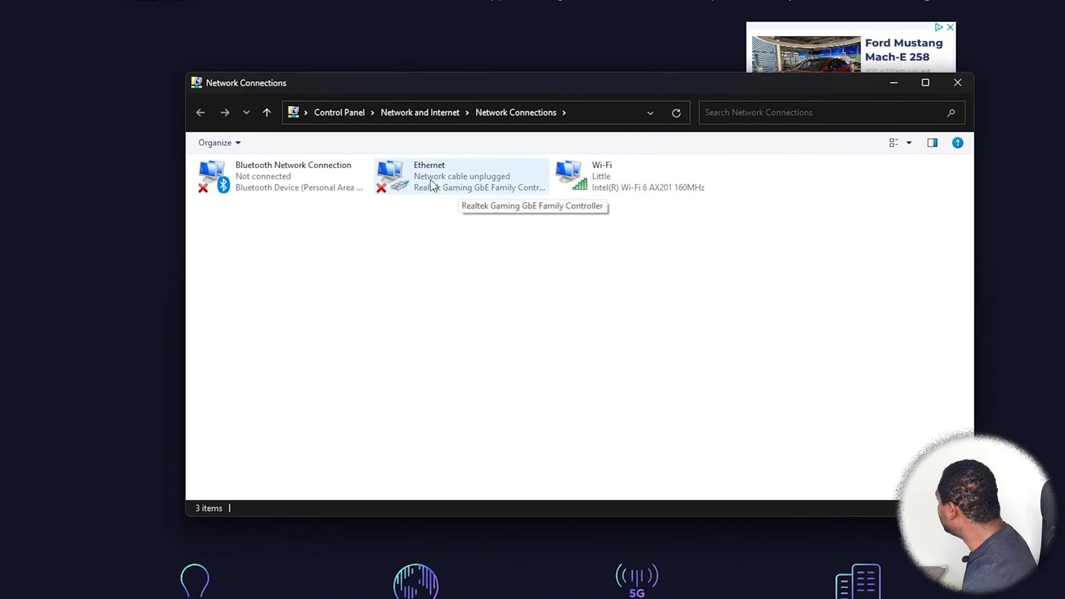
right_click(424, 178)
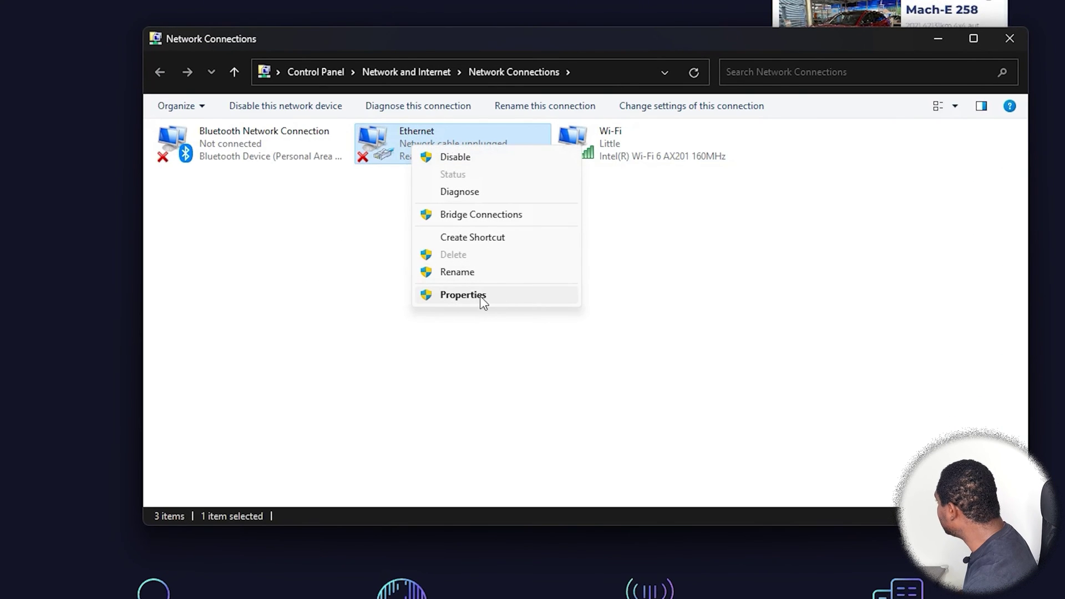
left_click(481, 301)
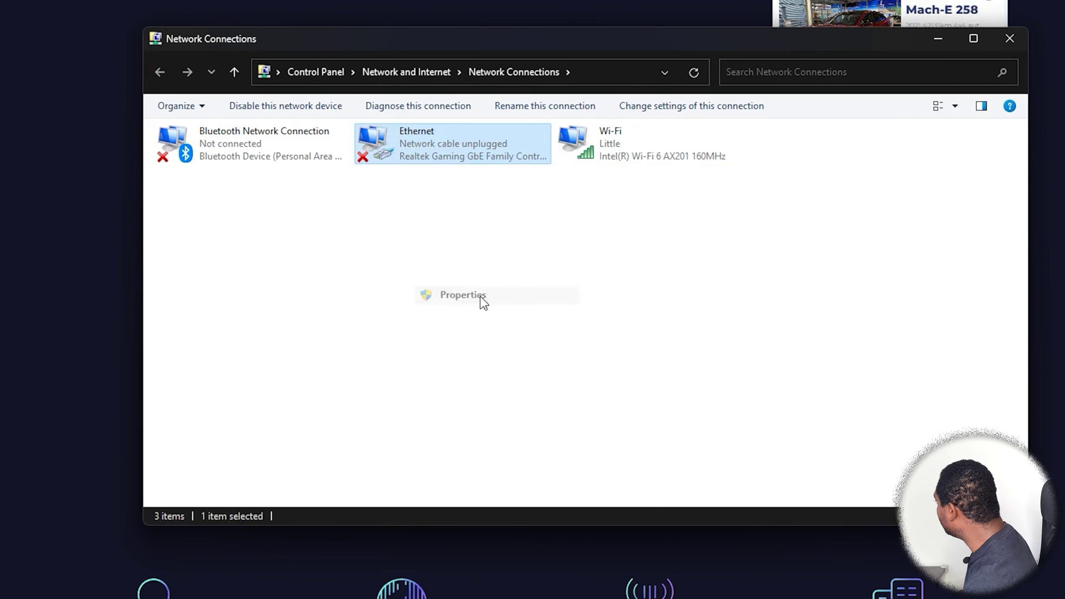
left_click(408, 219)
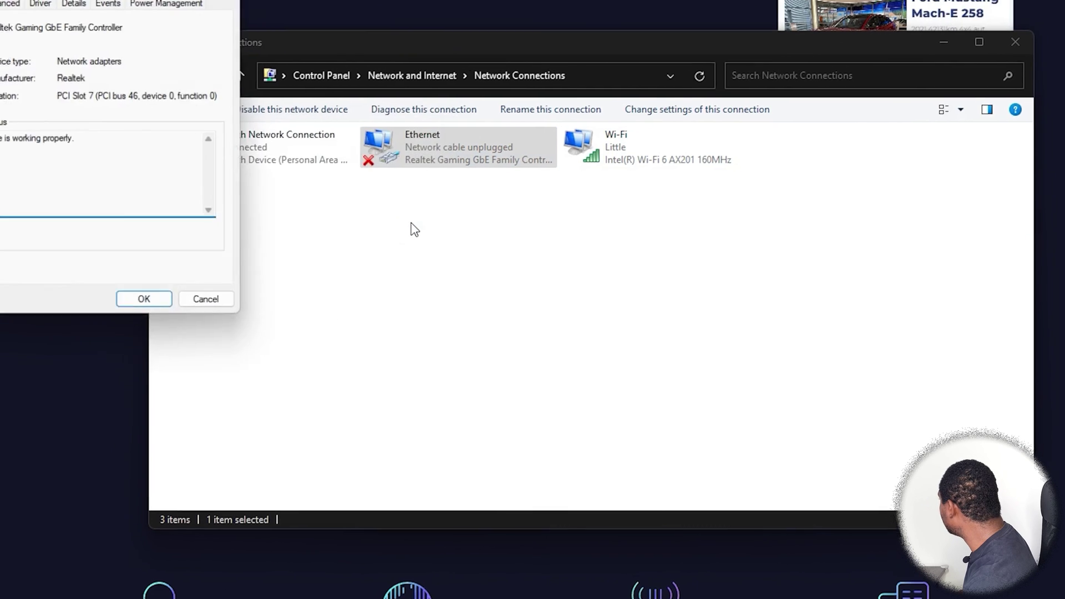
left_click(0, 0)
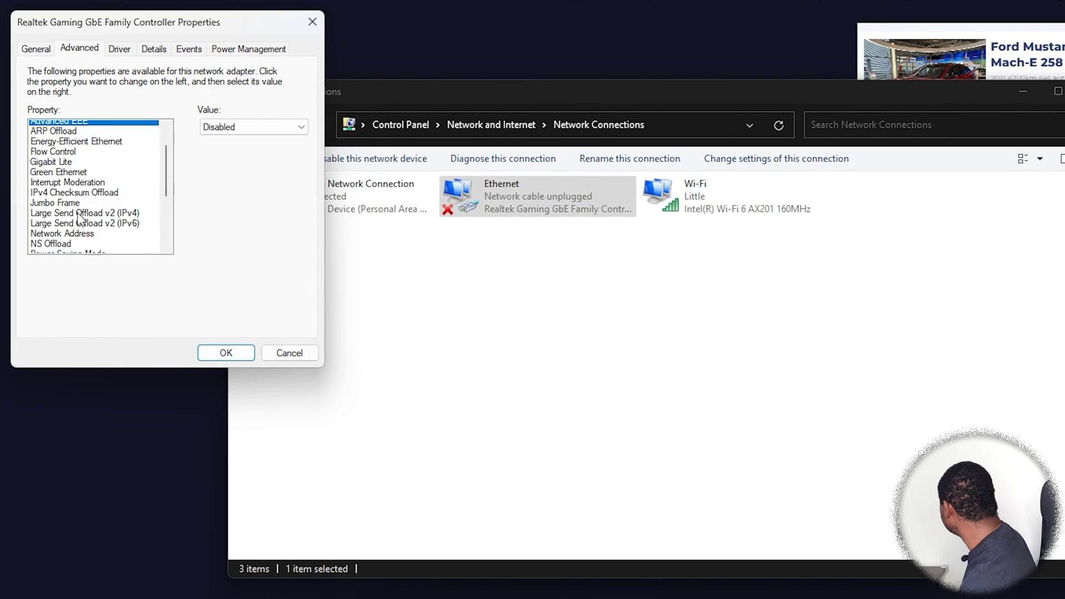
scroll(82, 225, "down", 2)
scroll(81, 224, "down", 2)
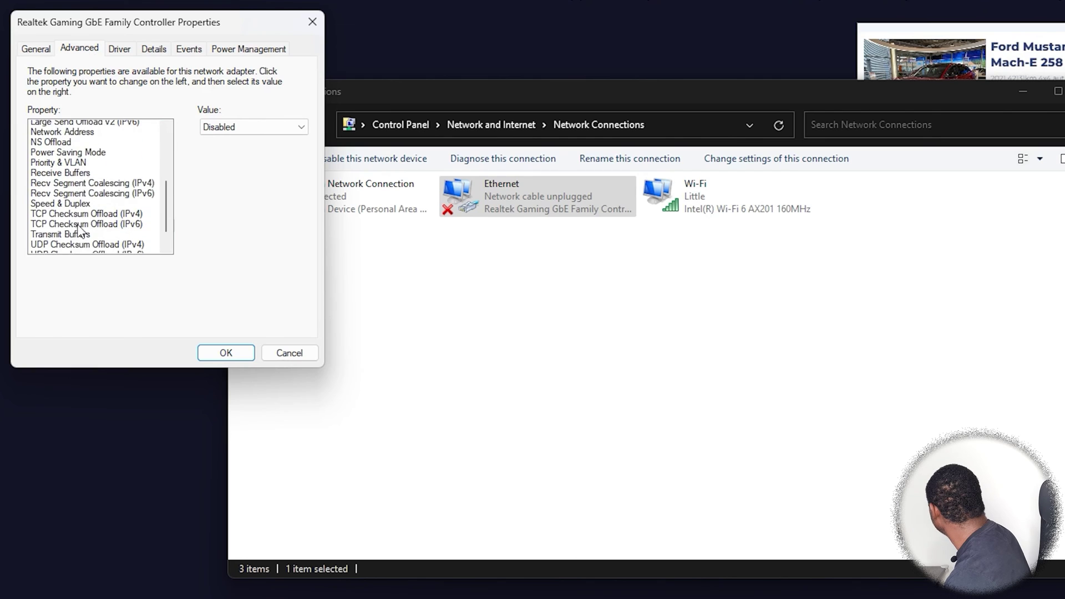
- Set the Speed & Duplex property to 1.0 Gbps Full Duplex
left_click(61, 187)
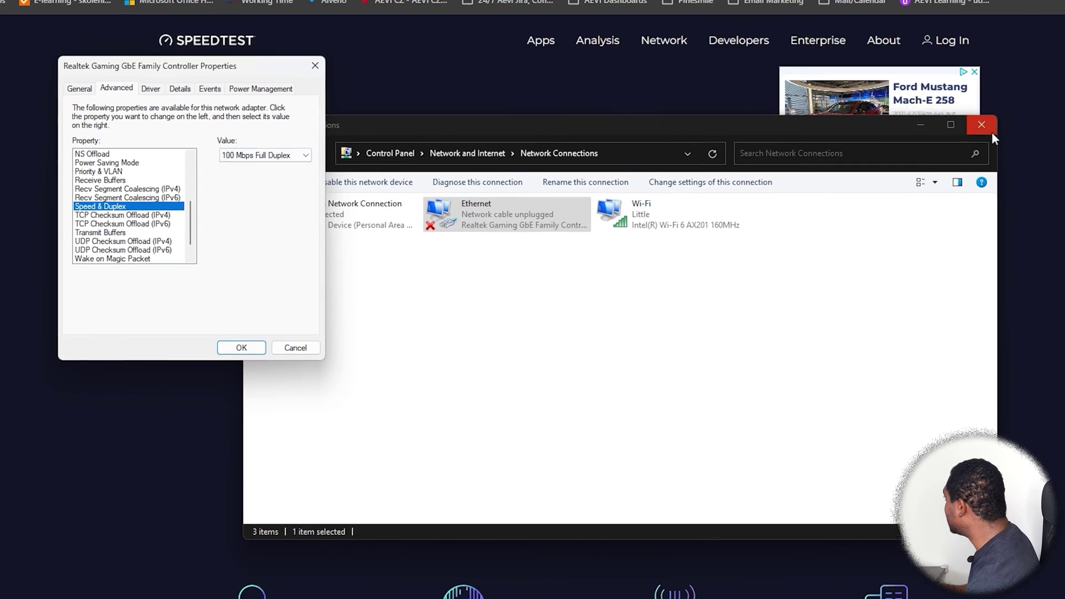
left_click_drag(725, 93, 657, 304)
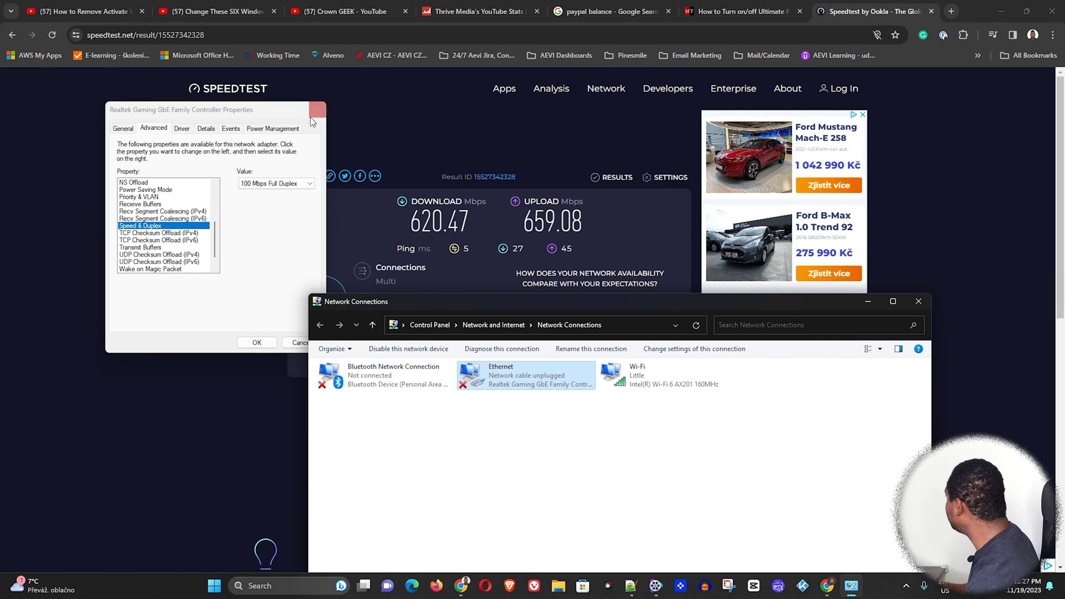
left_click_drag(252, 111, 159, 107)
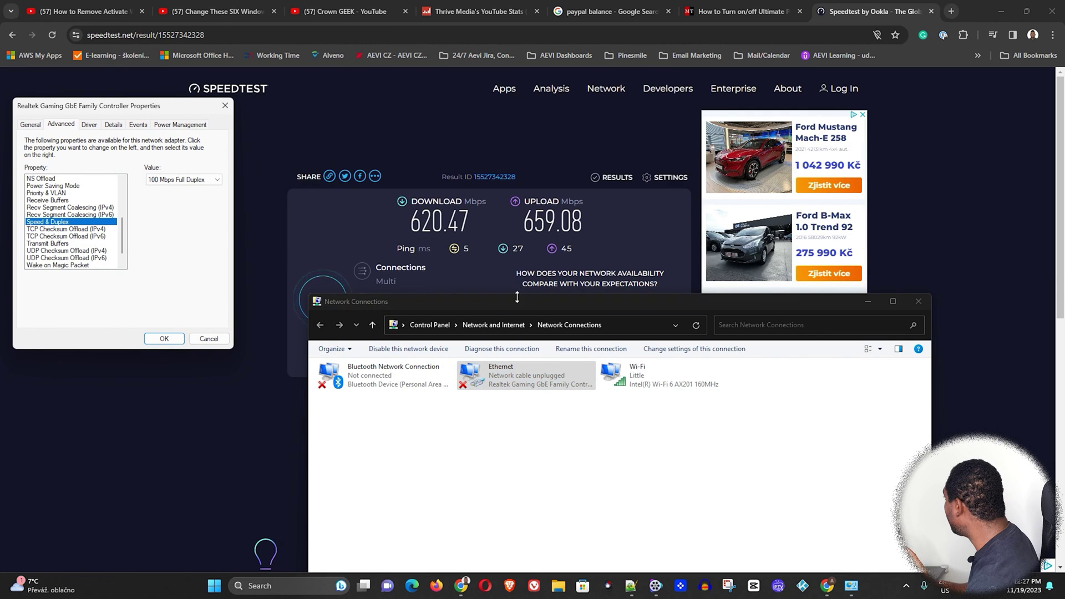
left_click_drag(511, 303, 471, 330)
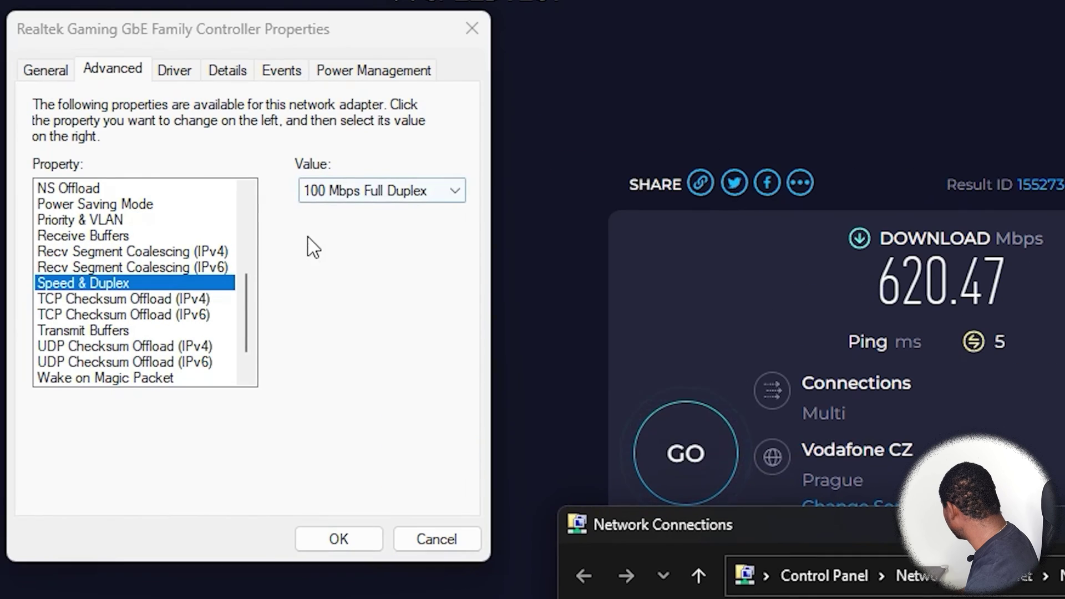
left_click(354, 191)
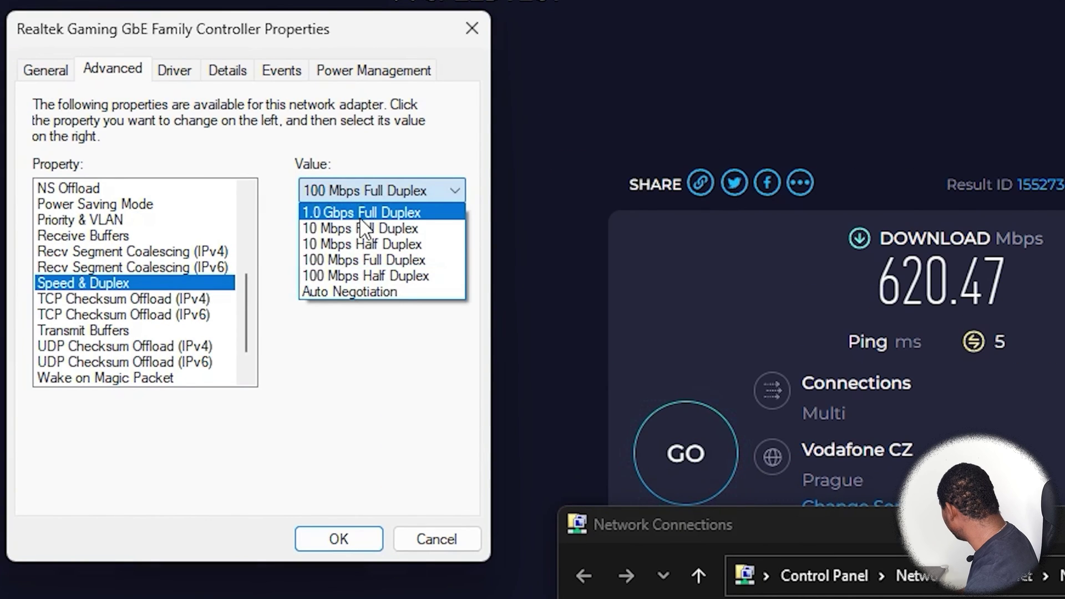
left_click(355, 210)
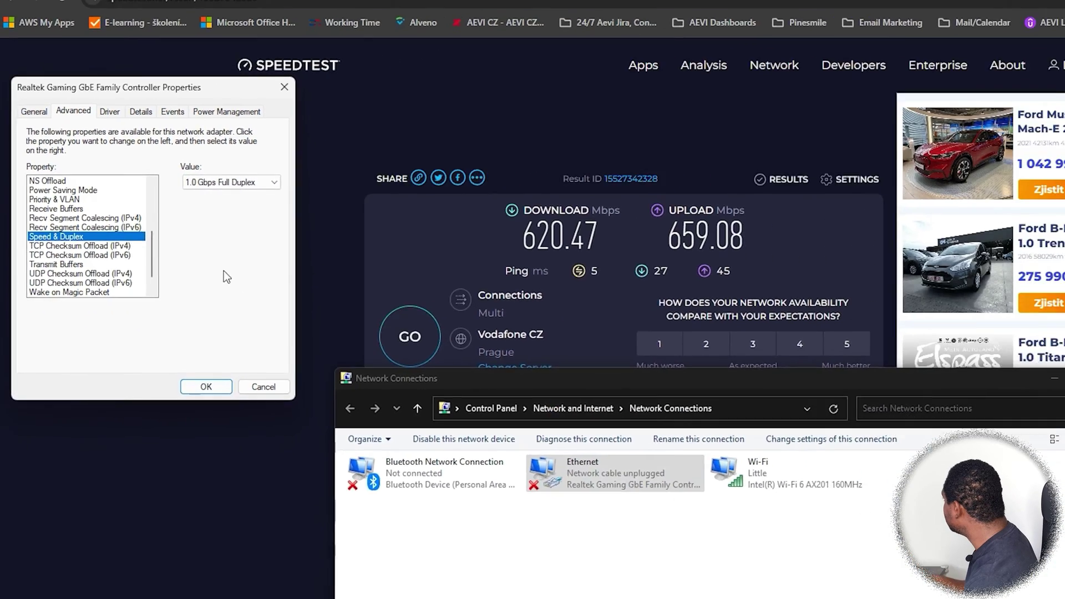
left_click(239, 185)
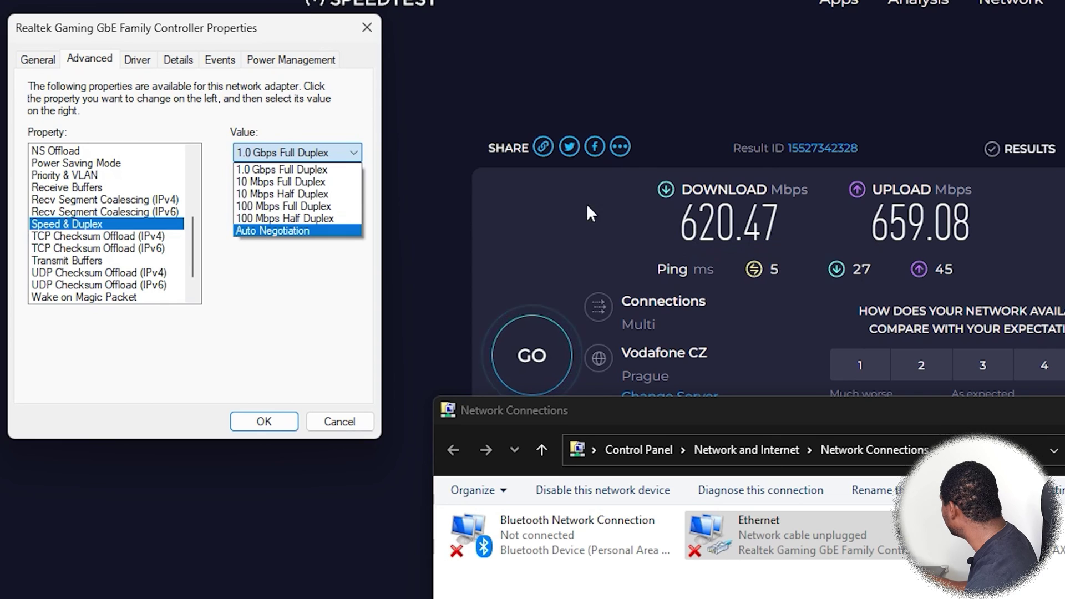
left_click(304, 173)
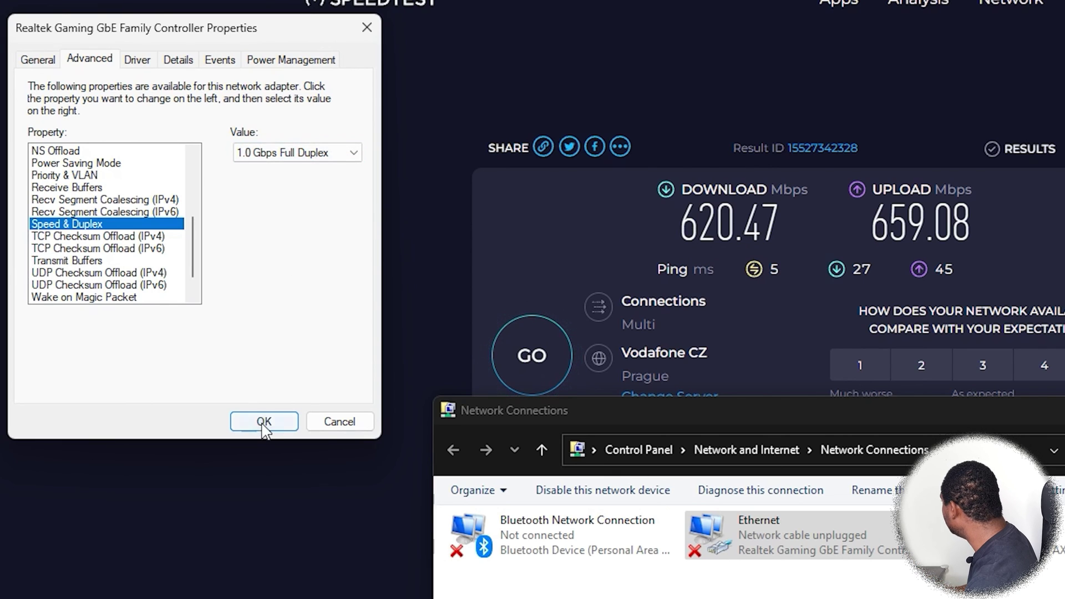